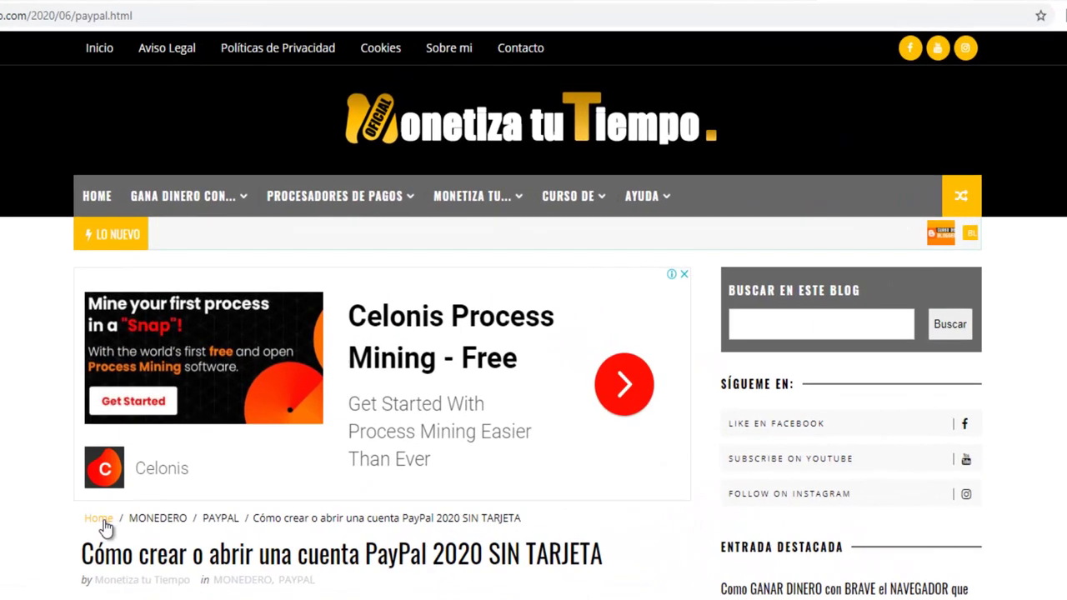
# Step: Open the MONEDERO category from the PayPal article's breadcrumb and look through its posts
pyautogui.scroll(-1, 296, 535)
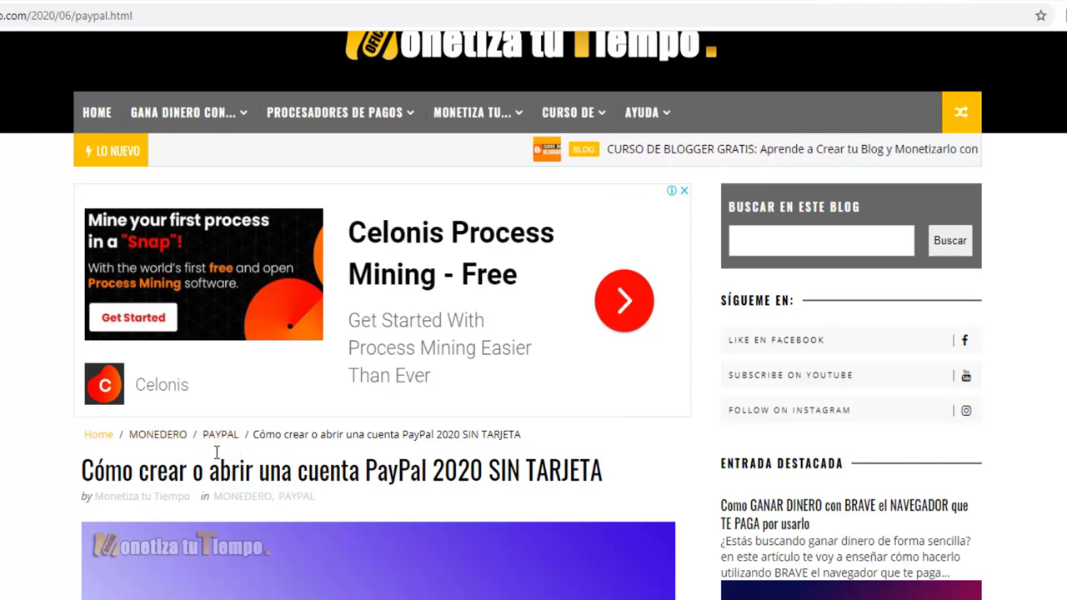
pyautogui.click(165, 439)
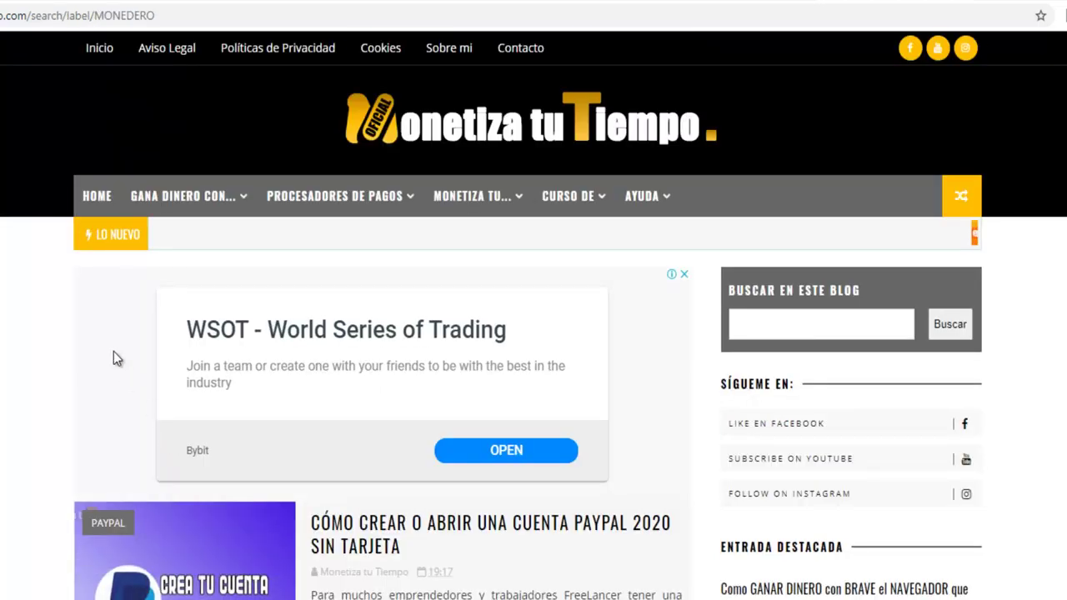
pyautogui.scroll(-7, 361, 447)
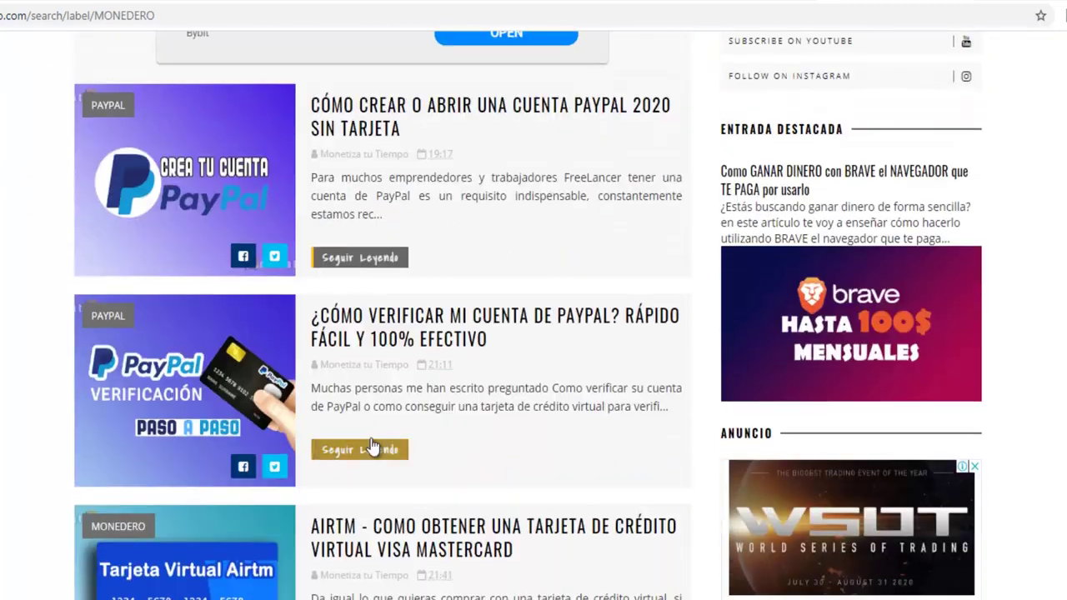
pyautogui.scroll(-6, 389, 428)
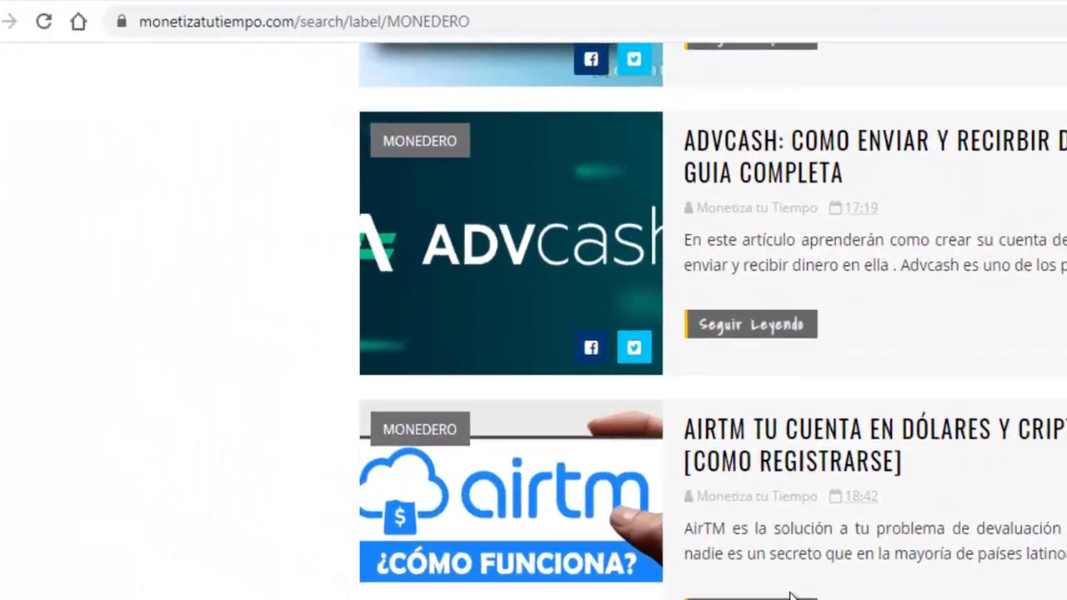
pyautogui.scroll(8, 550, 501)
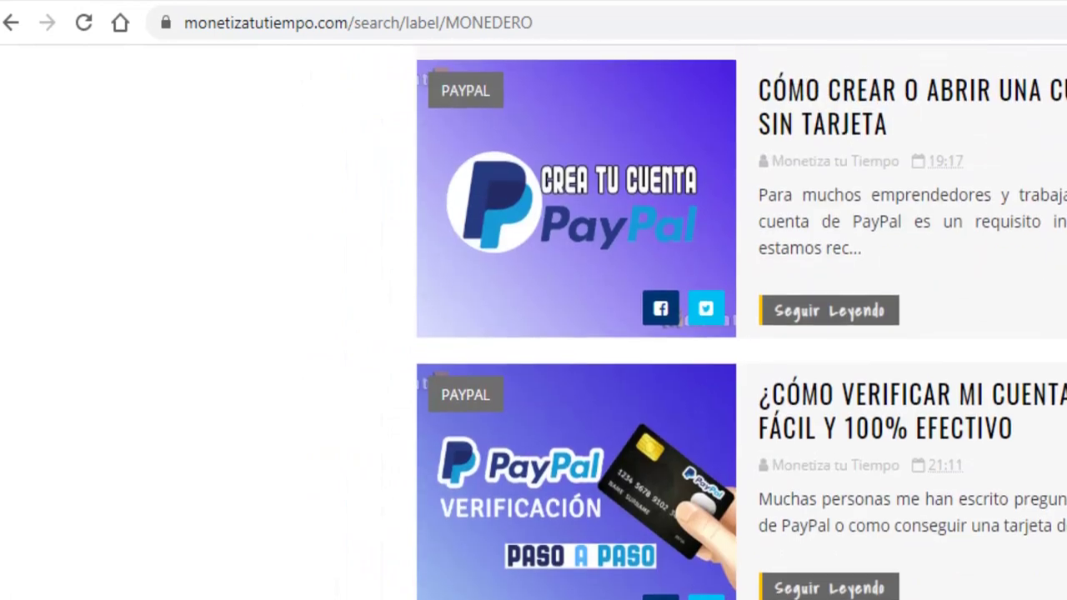
# Step: Copy the full web address of the MONEDERO category page
pyautogui.scroll(10, 541, 272)
pyautogui.click(511, 22)
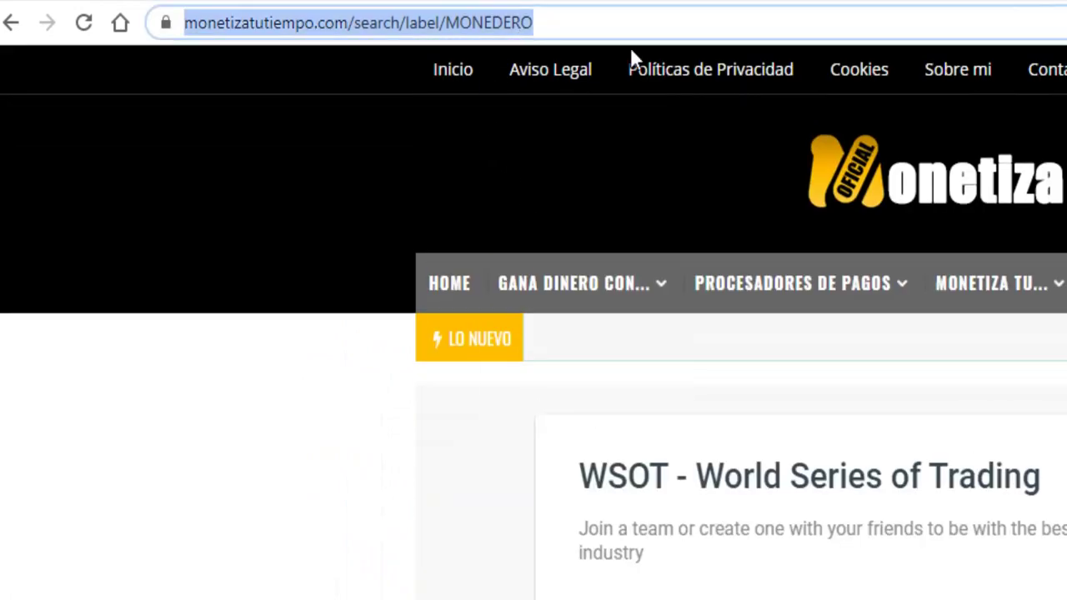
pyautogui.rightClick(491, 29)
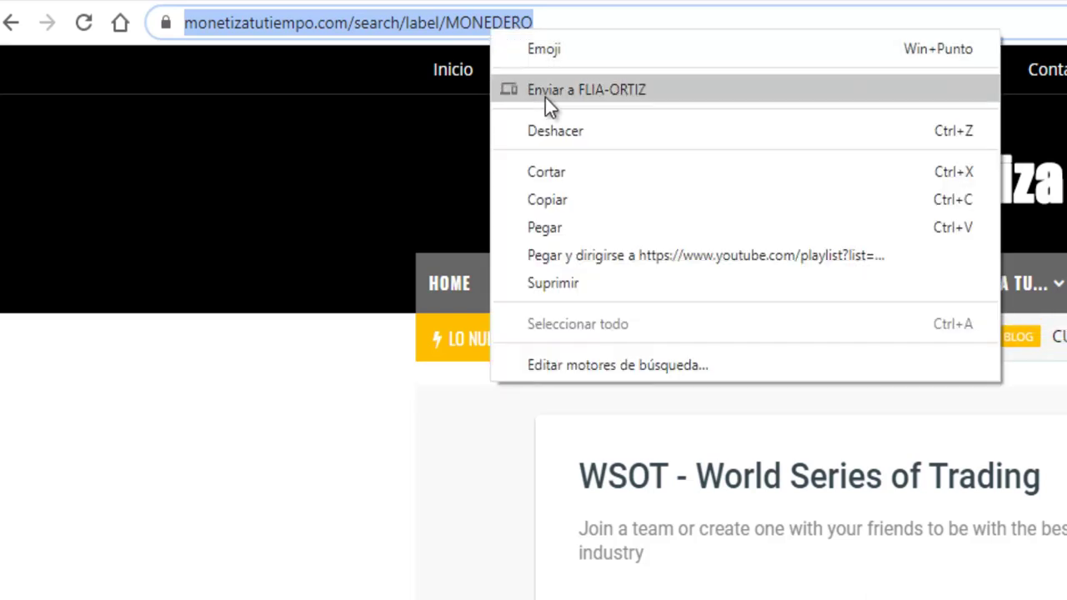
pyautogui.click(567, 200)
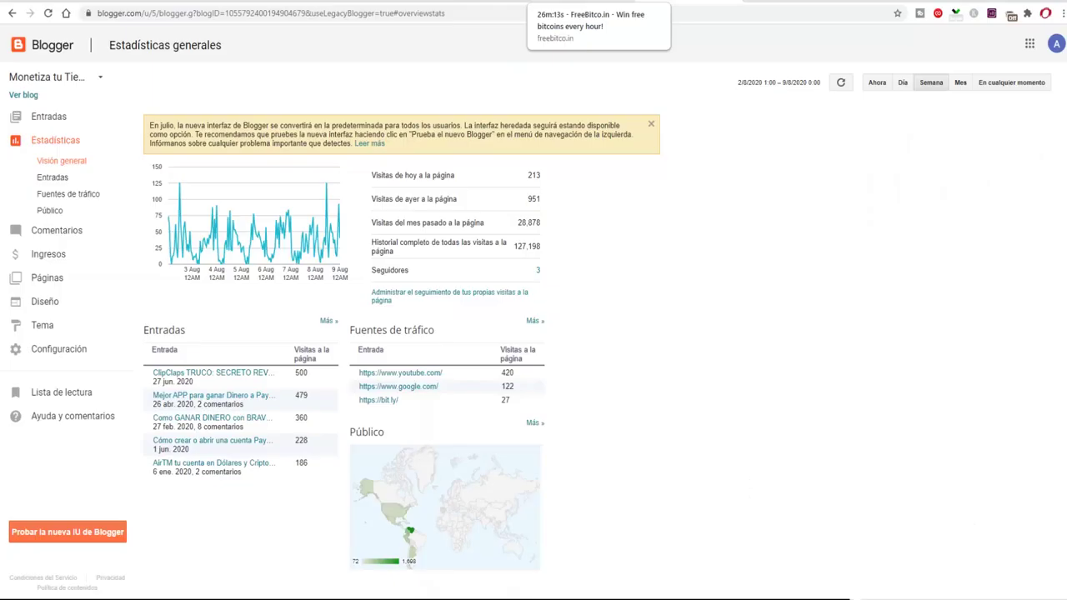
# Step: In Blogger, go to the blog's layout and open the Menu gadget of the Main Menu section for editing
pyautogui.click(48, 302)
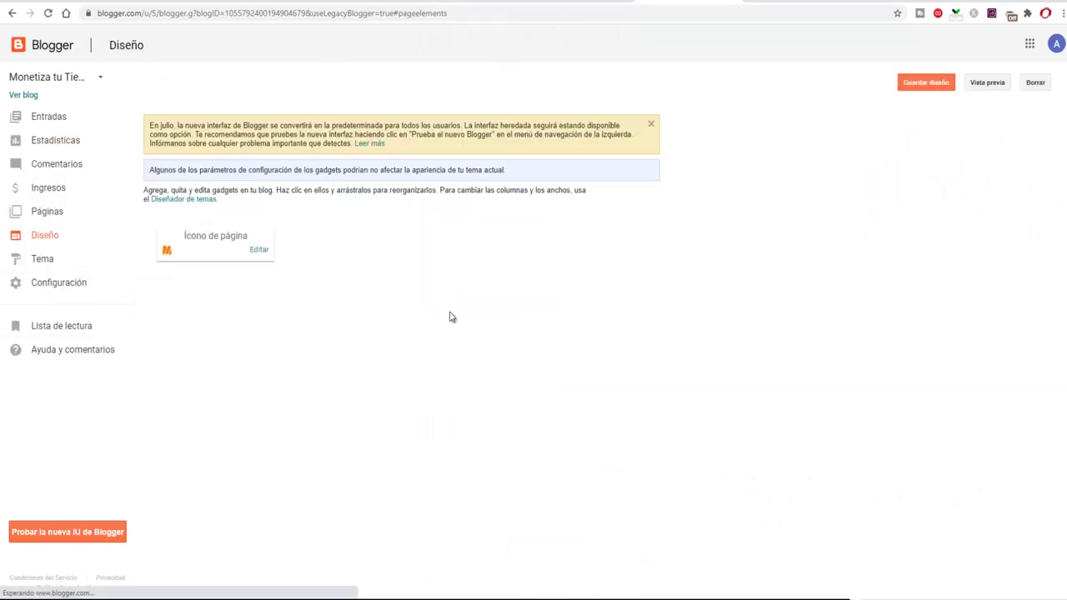
pyautogui.scroll(-3, 449, 317)
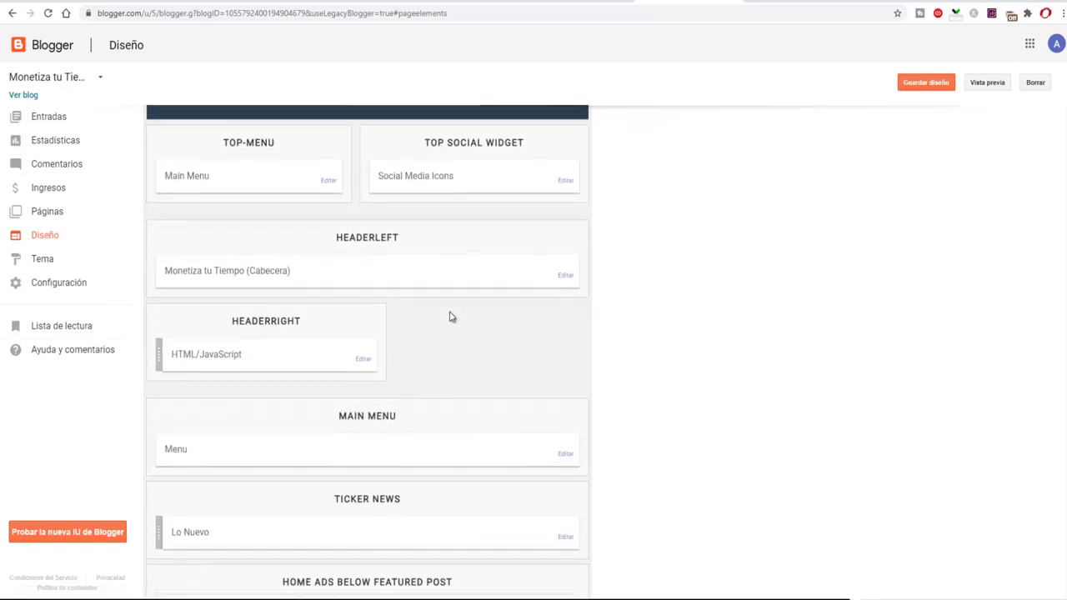
pyautogui.scroll(-3, 449, 317)
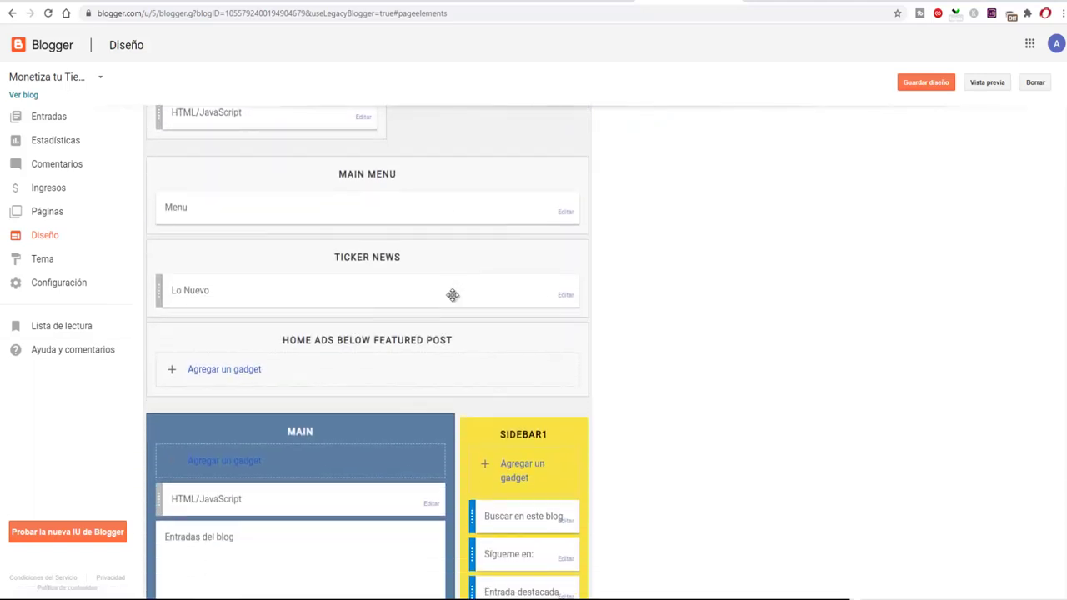
pyautogui.click(566, 213)
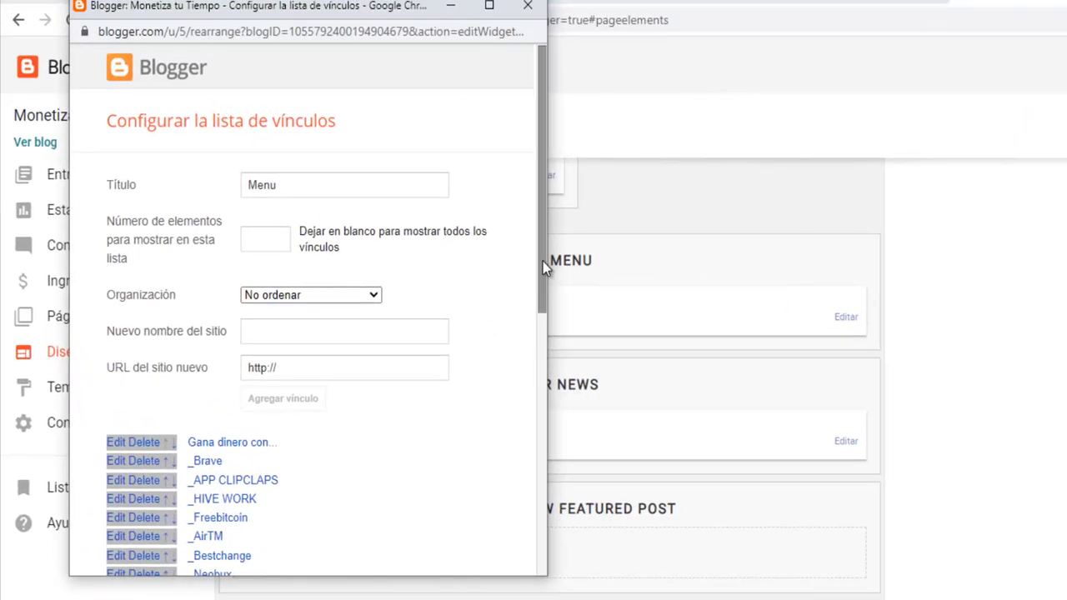
# Step: Add a link named "monedero" to the menu's link list, using the copied MONEDERO category address as its URL
pyautogui.moveTo(542, 261); pyautogui.dragTo(542, 296)
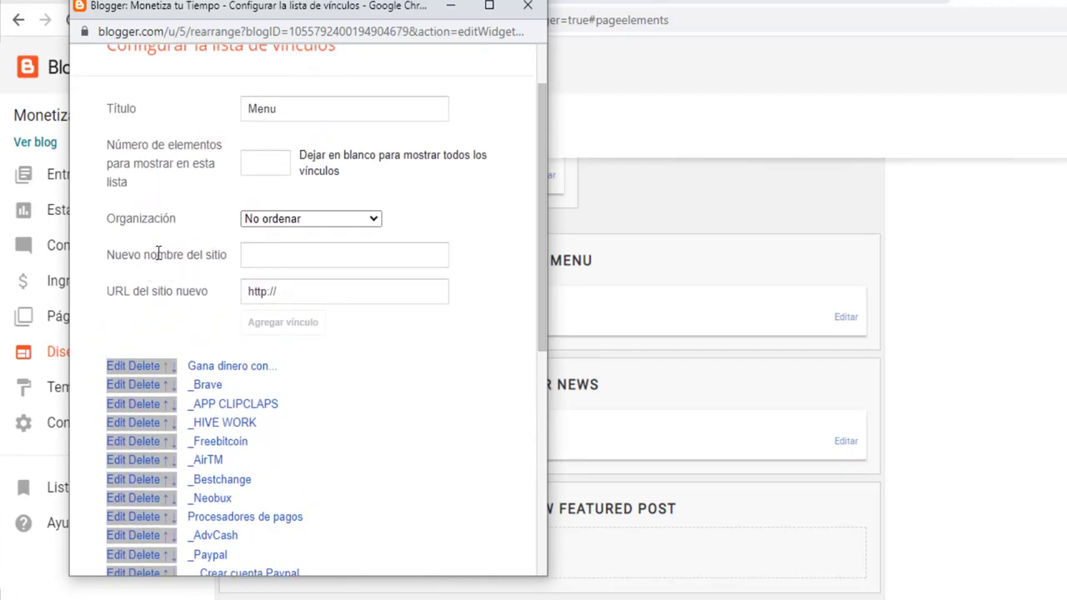
pyautogui.click(280, 252)
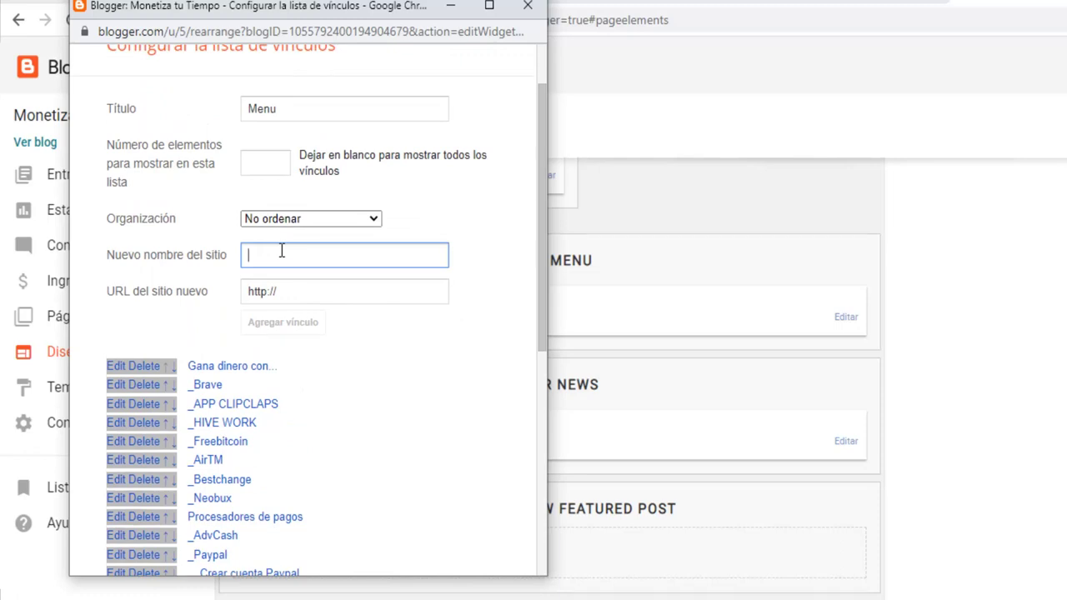
pyautogui.write('monedero')
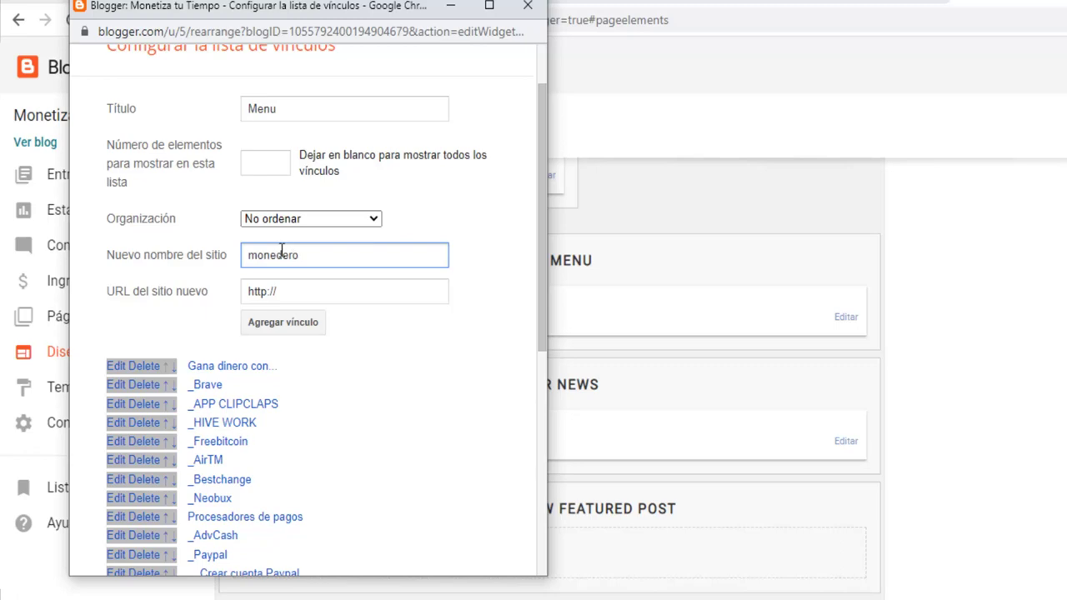
pyautogui.click(299, 291)
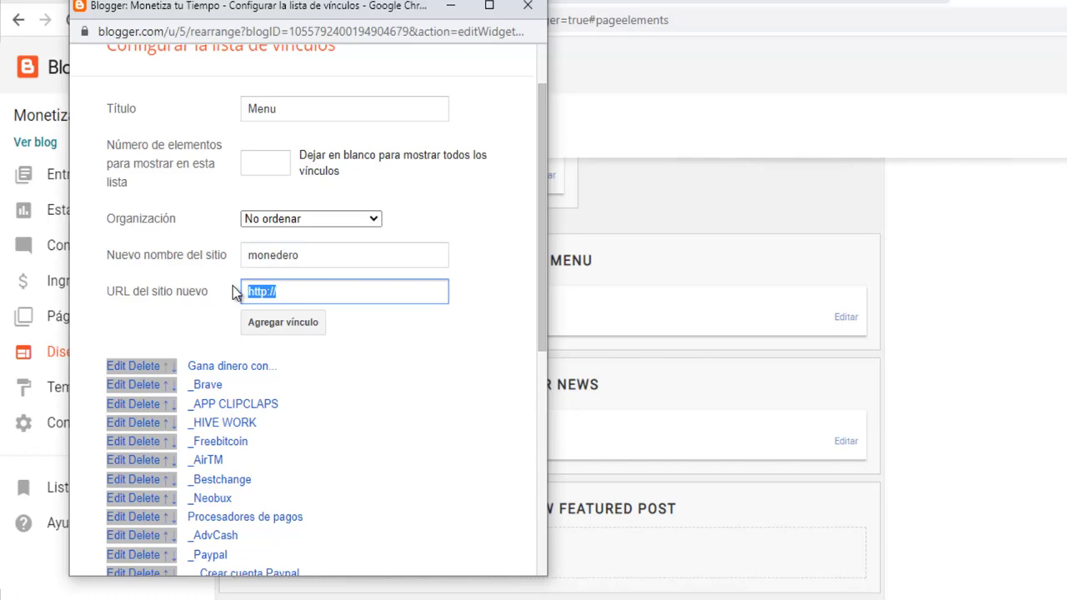
pyautogui.press('BackSpace')
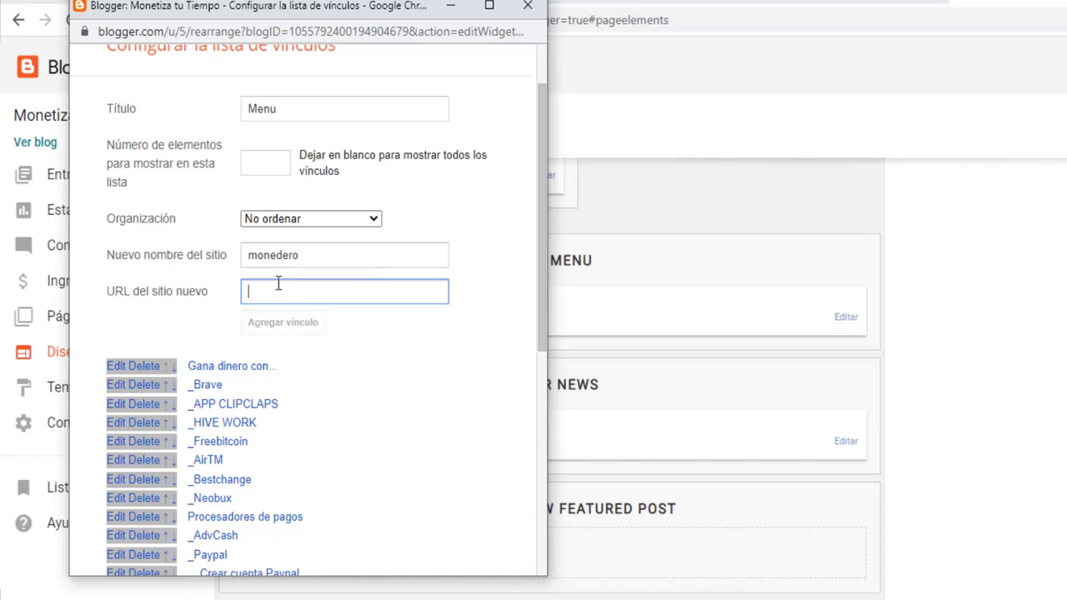
pyautogui.rightClick(278, 287)
pyautogui.click(336, 430)
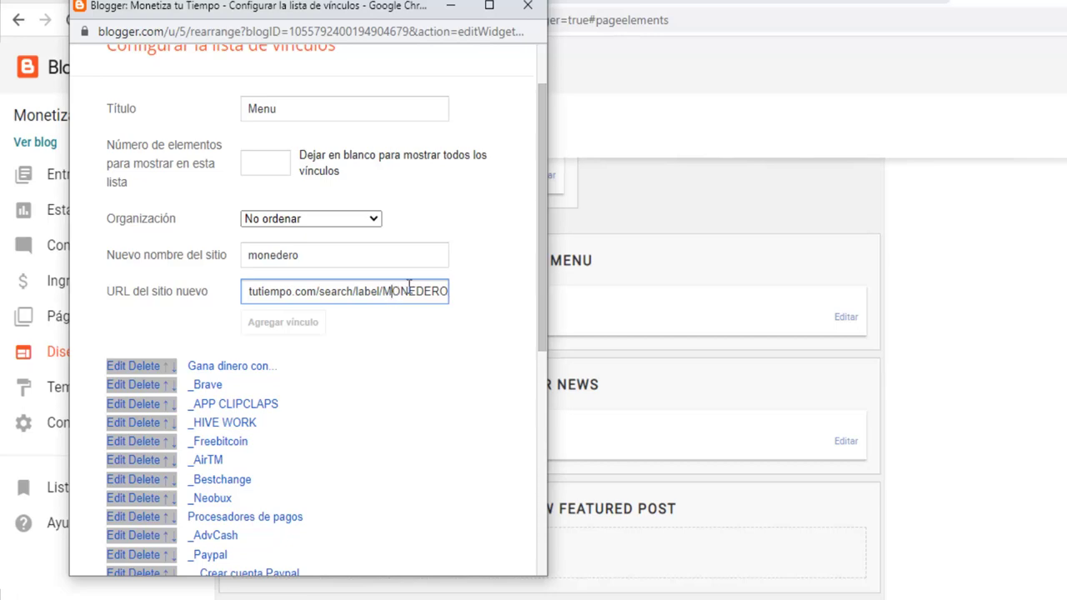
pyautogui.click(475, 293)
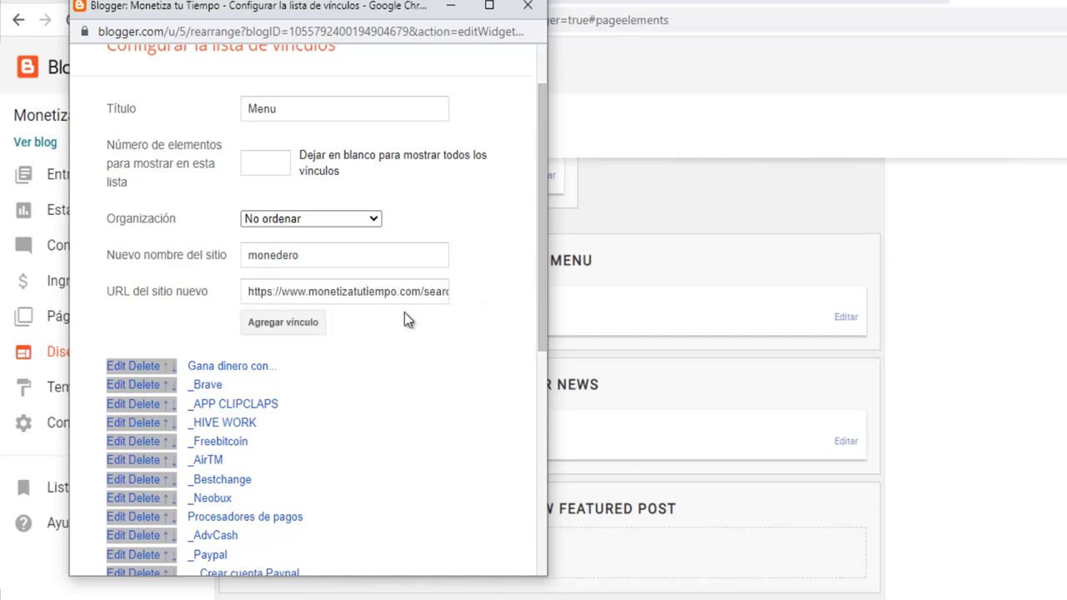
pyautogui.click(285, 325)
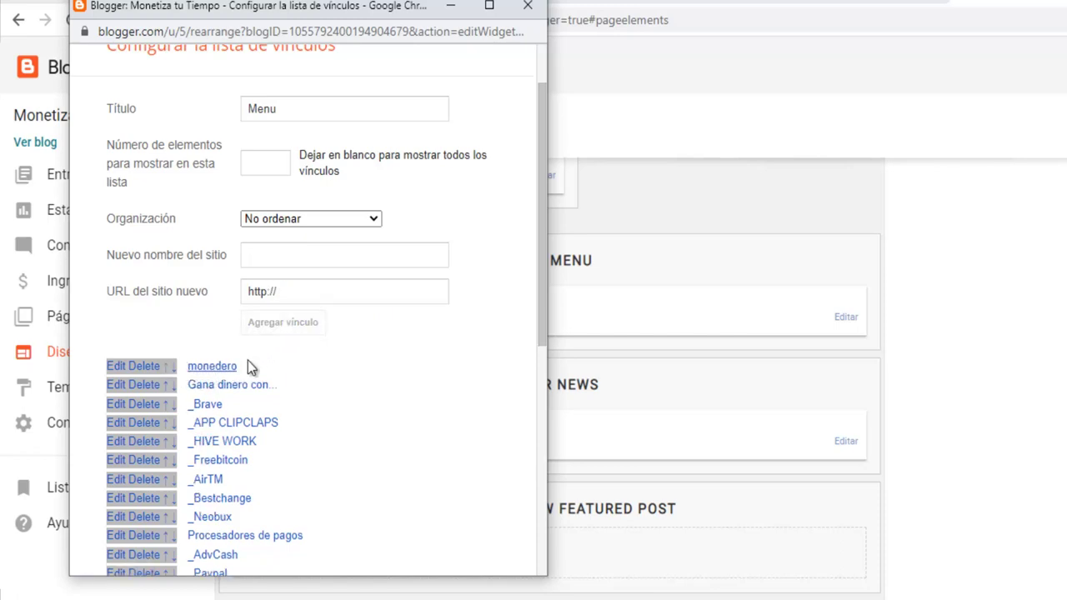
# Step: Save the menu's link list and view the live blog
pyautogui.scroll(-5, 261, 358)
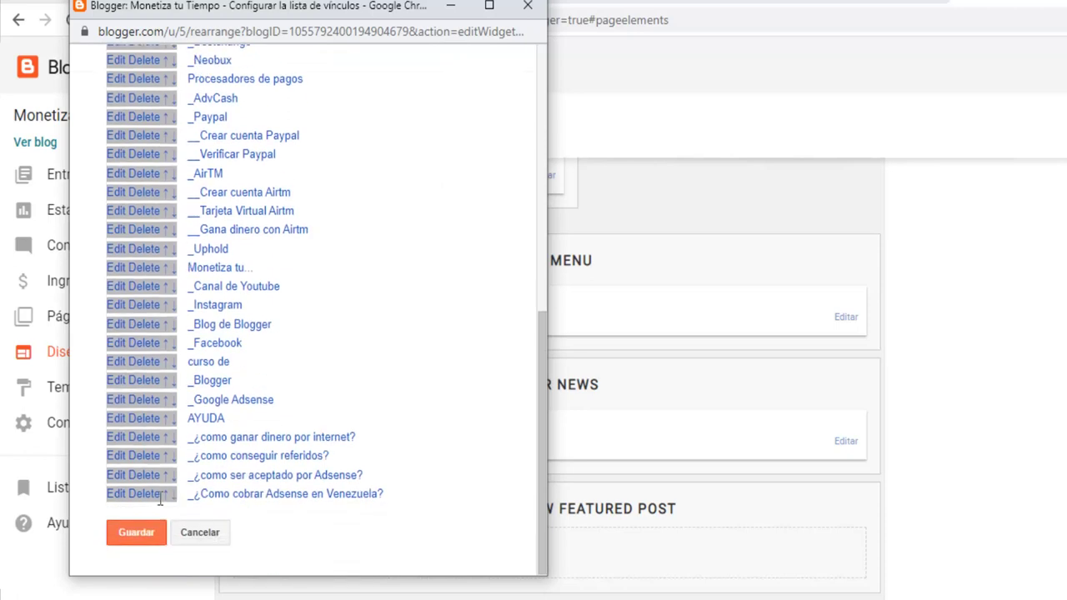
pyautogui.click(138, 535)
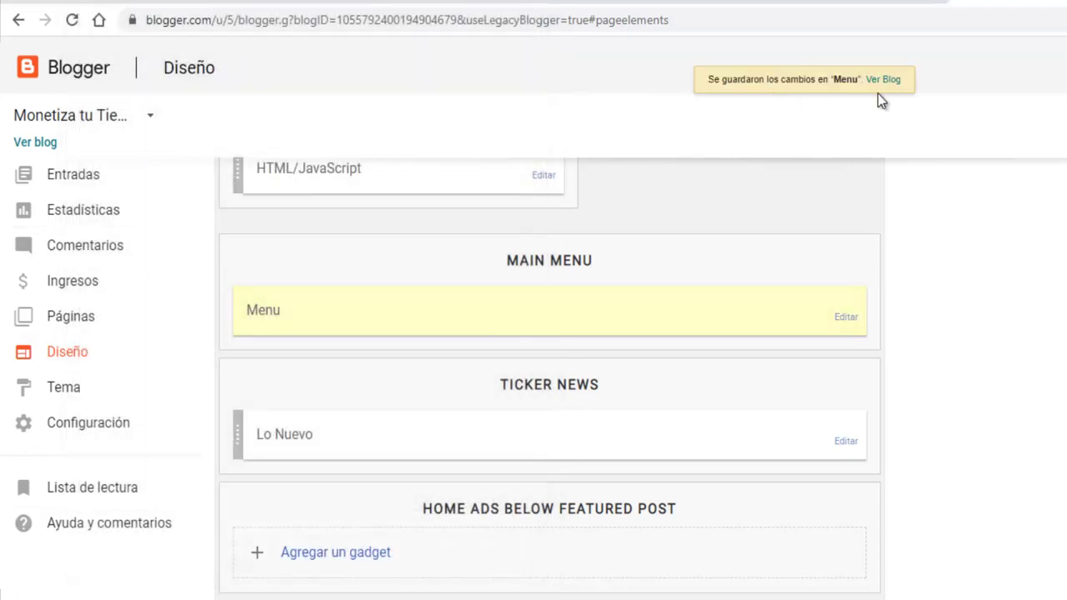
pyautogui.click(885, 80)
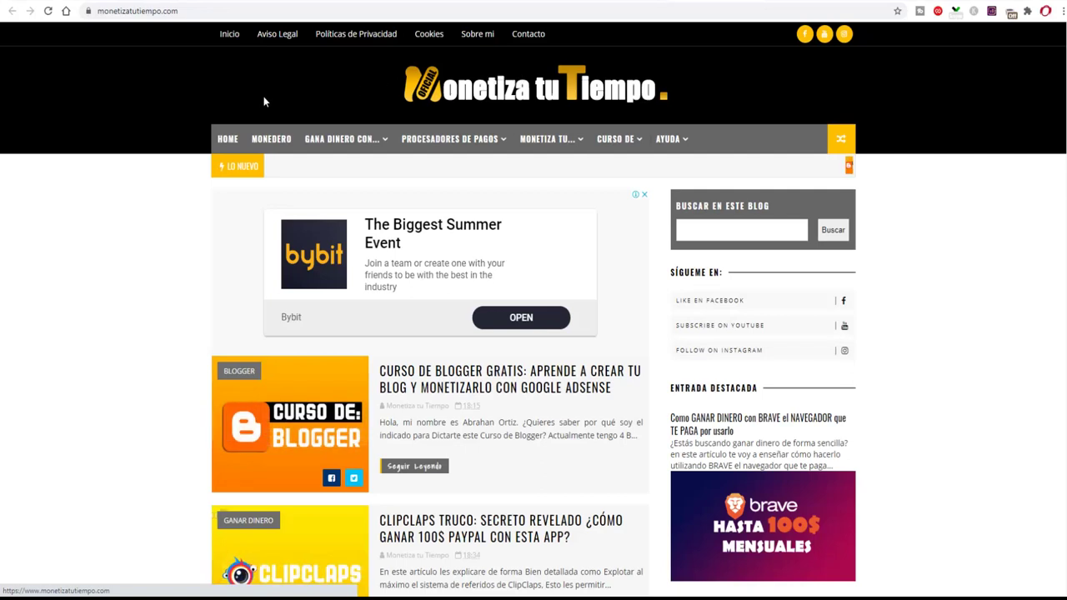
# Step: Test the blog's new MONEDERO menu link, look through the category's posts, and compare it with the neighbouring menu entries
pyautogui.click(278, 146)
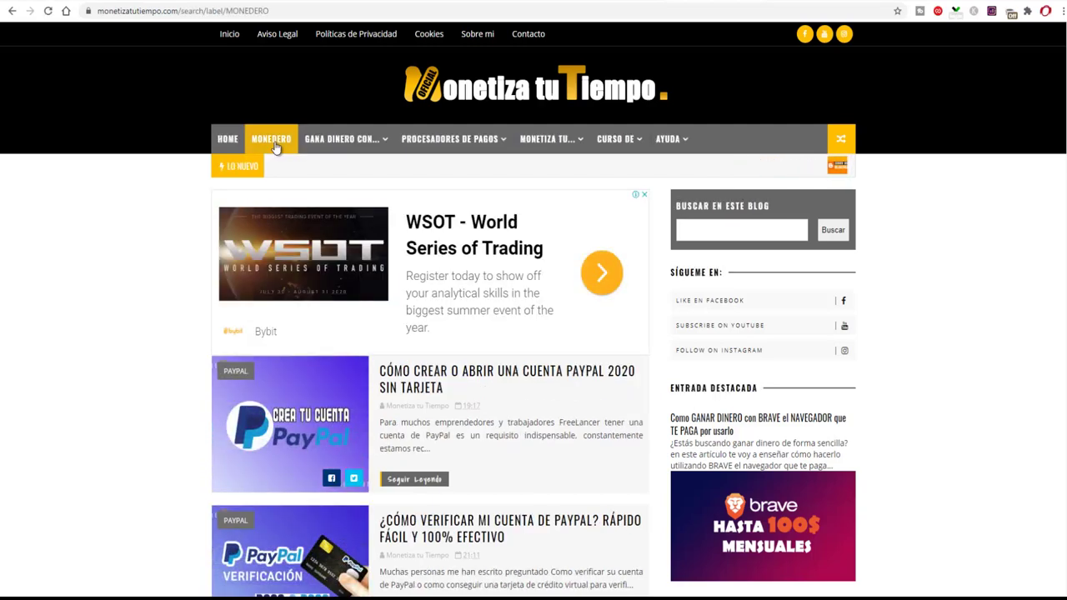
pyautogui.scroll(-7, 482, 312)
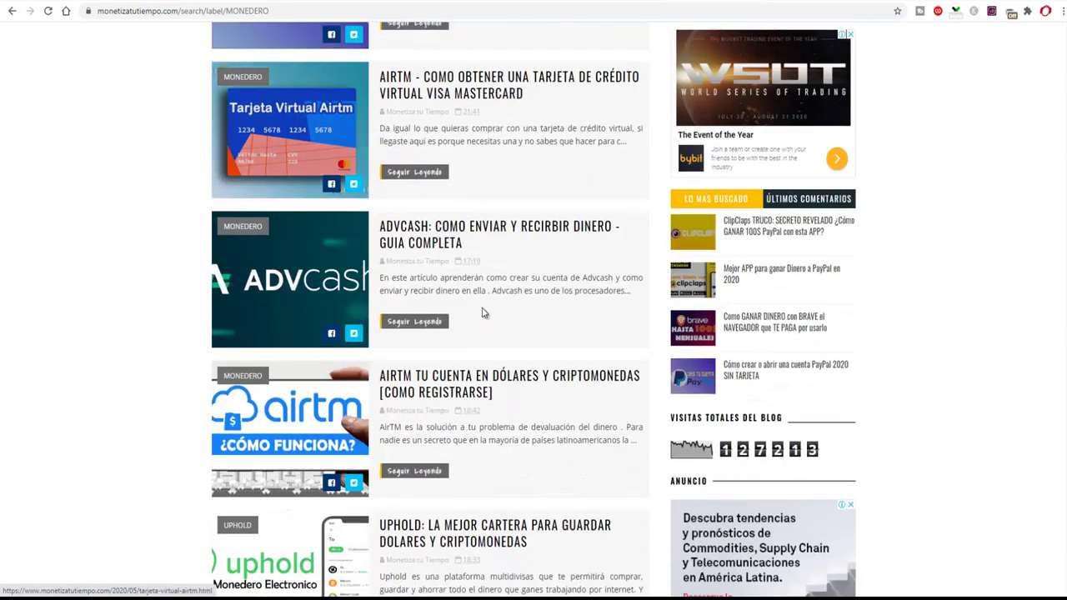
pyautogui.scroll(-2, 482, 312)
pyautogui.scroll(3, 481, 312)
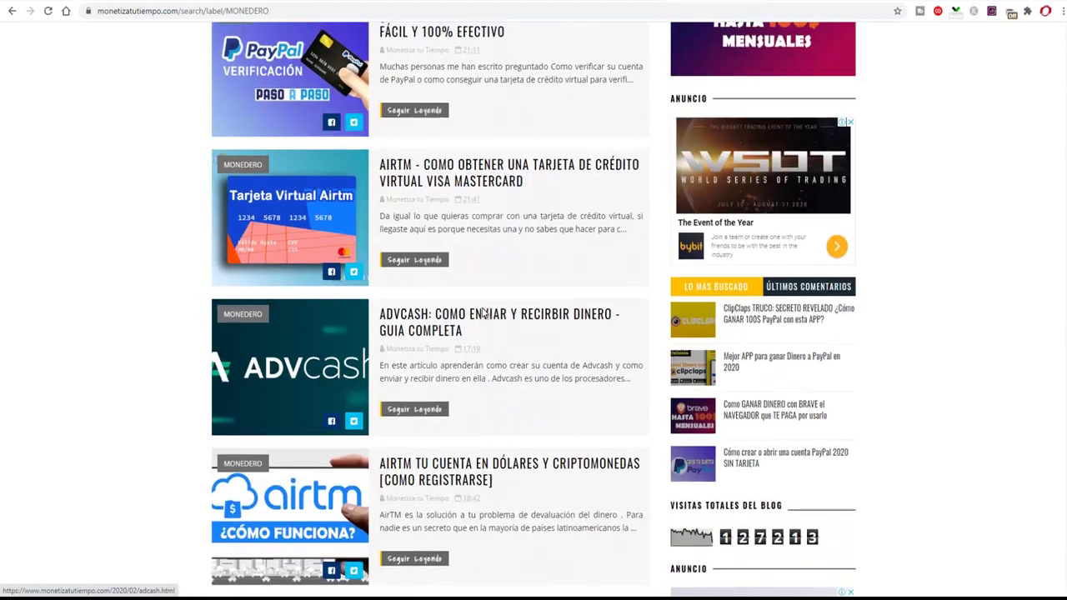
pyautogui.scroll(6, 481, 312)
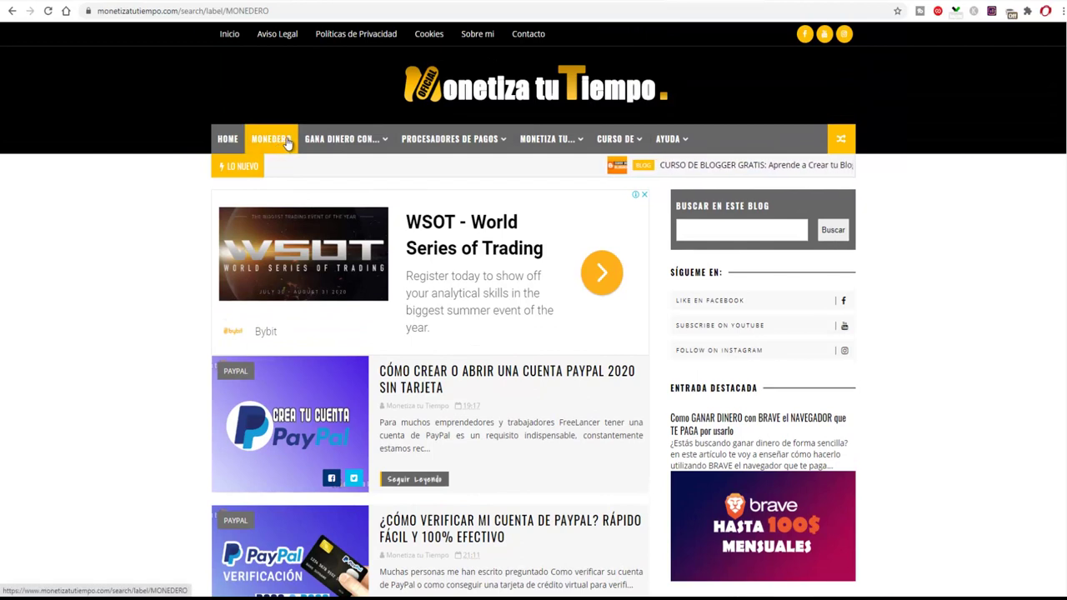
pyautogui.moveTo(333, 144)
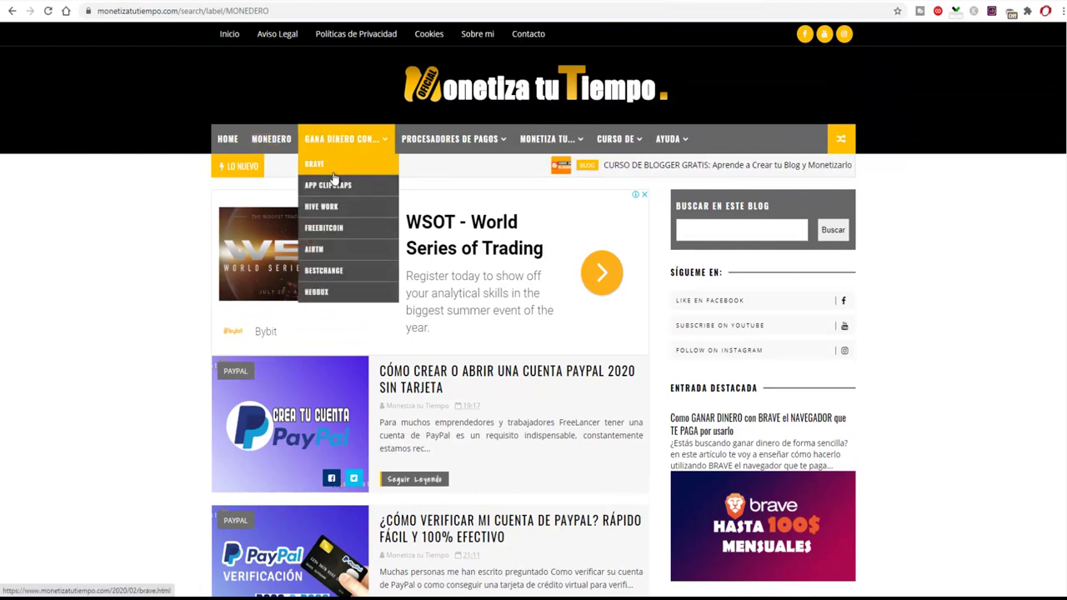
pyautogui.moveTo(438, 144)
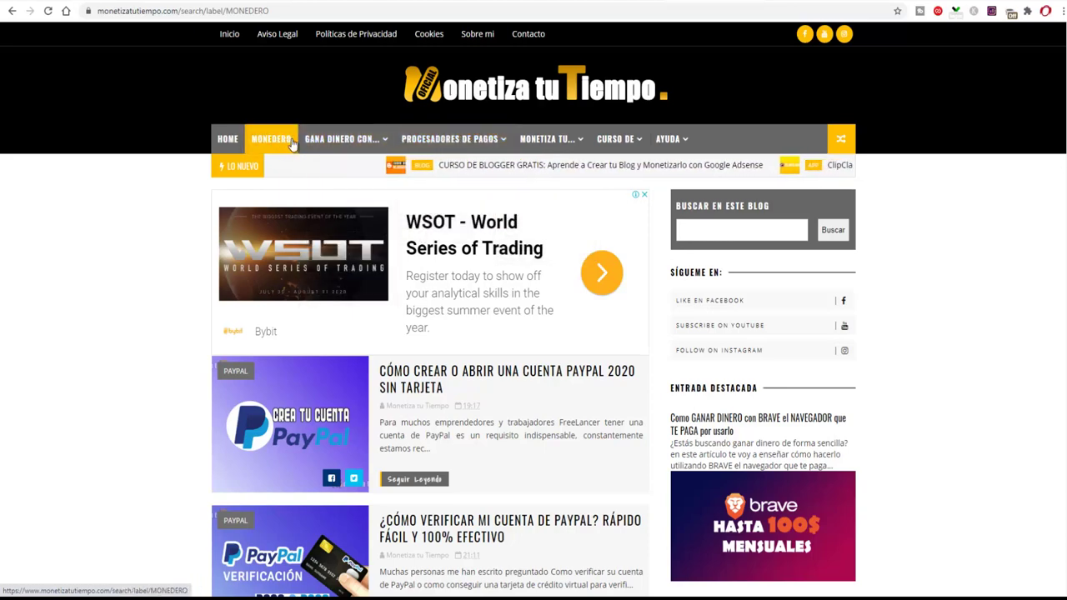
# Step: Return to the Blogger layout and open the Menu gadget of the Main Menu section for editing
pyautogui.hotkey('ctrl', 'Tab')
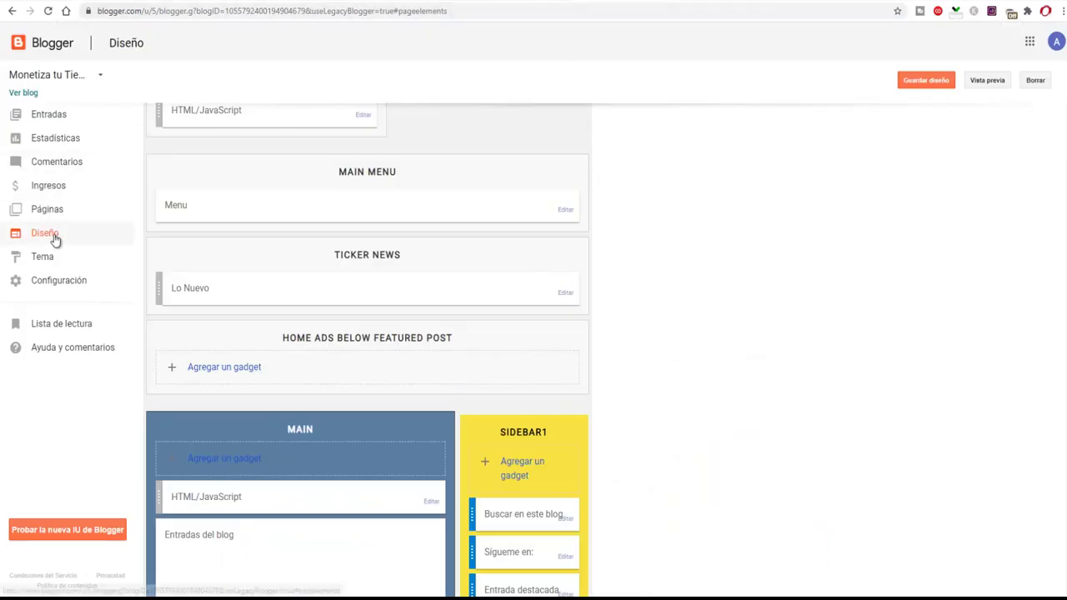
pyautogui.scroll(1, 367, 229)
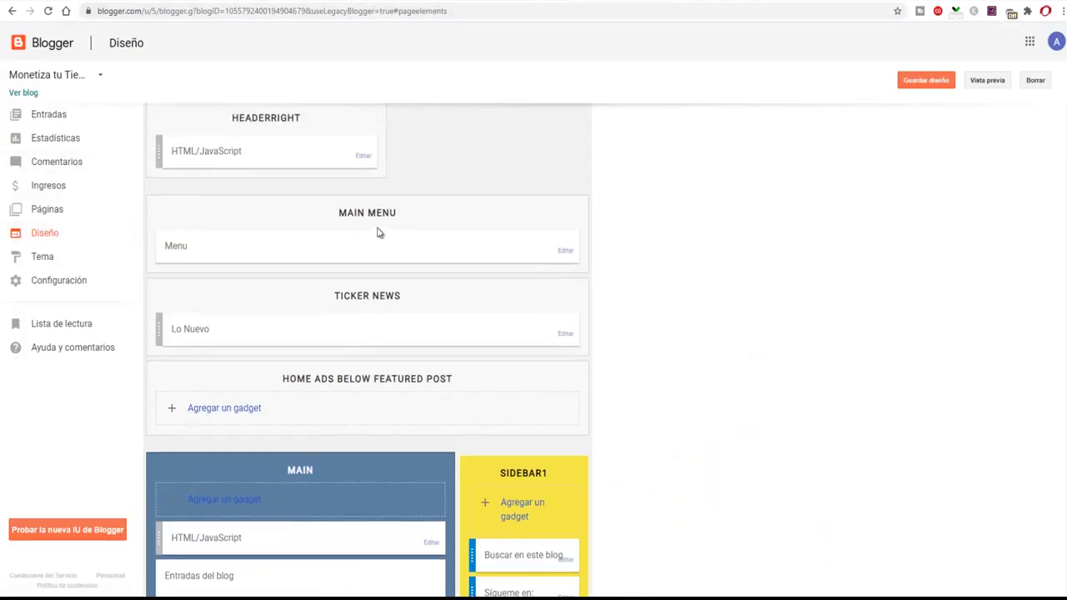
pyautogui.click(563, 268)
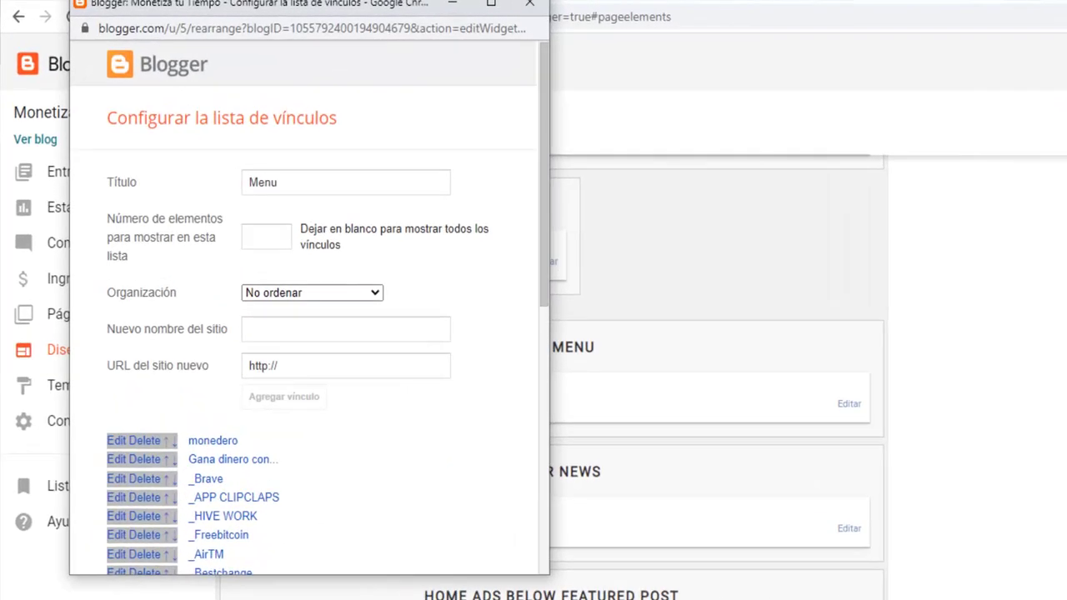
# Step: Name the new menu link "_paypal", with a leading underscore that makes it a submenu entry
pyautogui.click(257, 334)
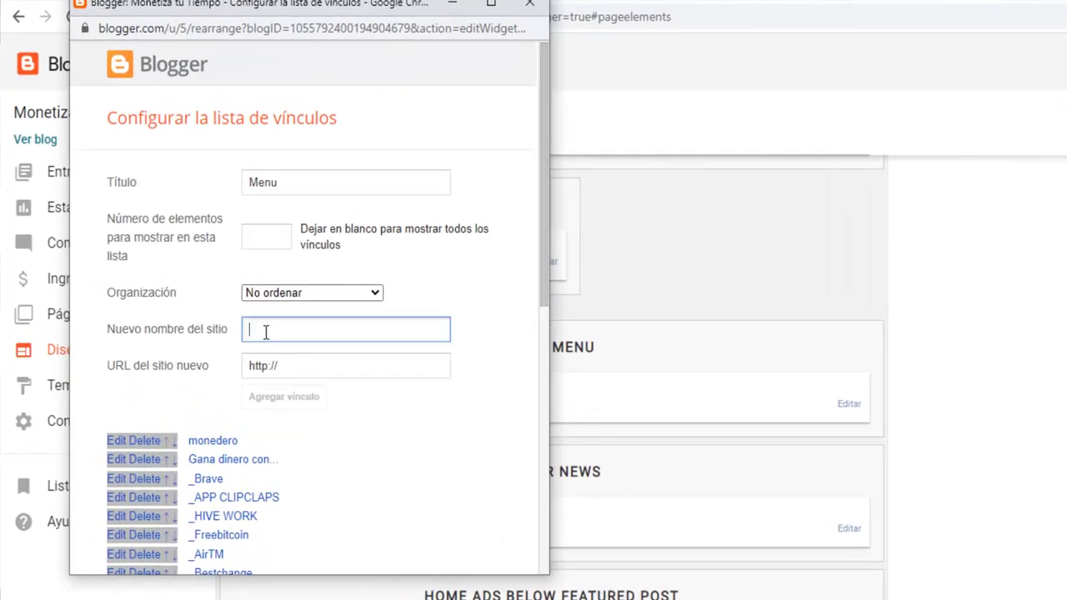
pyautogui.write('pa')
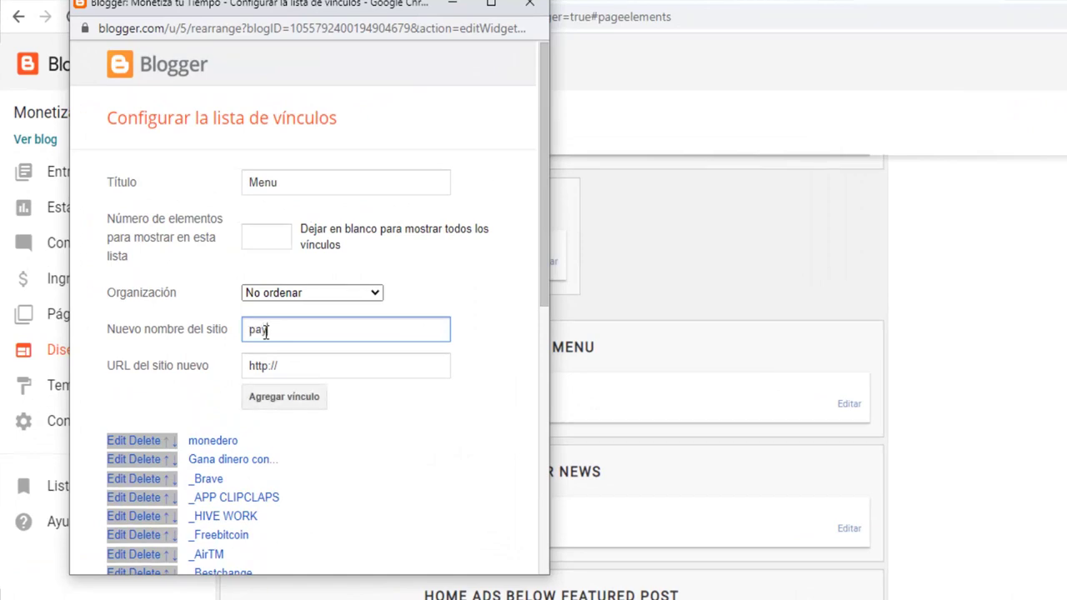
pyautogui.write('ypal')
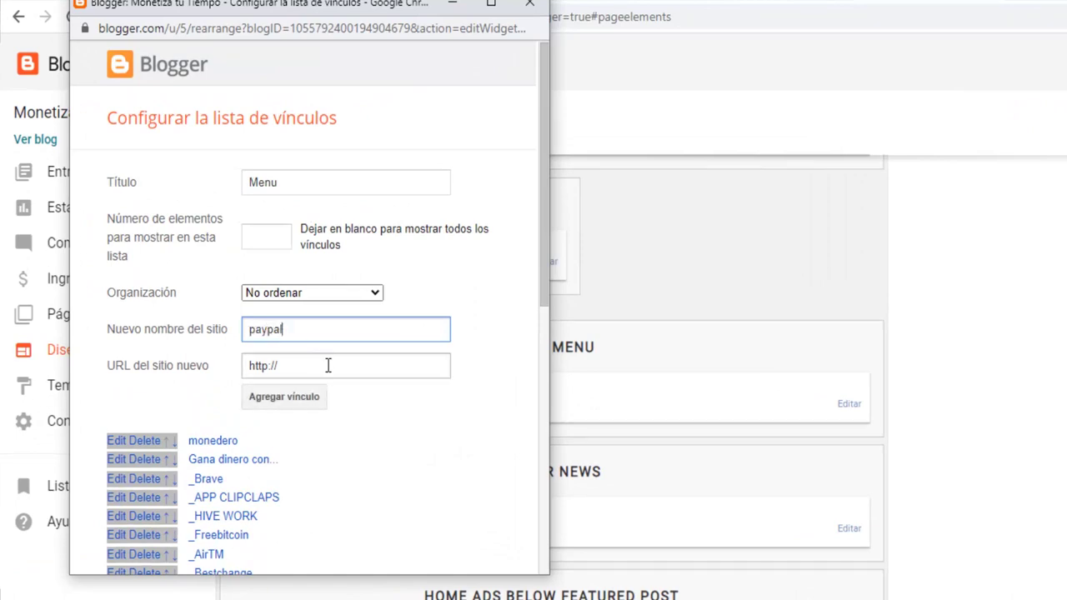
pyautogui.click(250, 327)
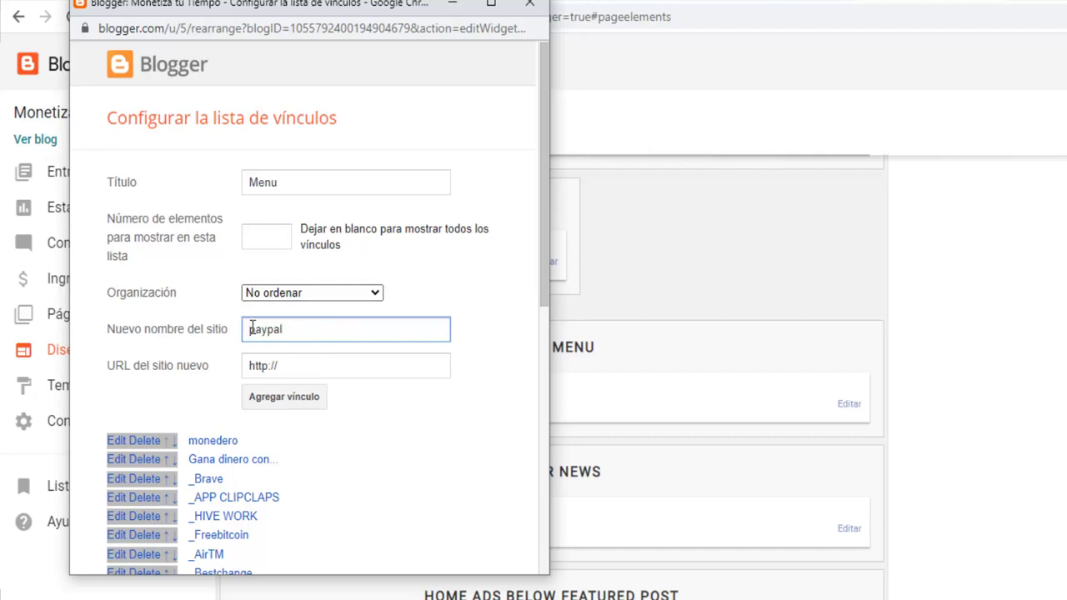
pyautogui.write('_')
pyautogui.moveTo(275, 331); pyautogui.dragTo(254, 336)
pyautogui.click(316, 329)
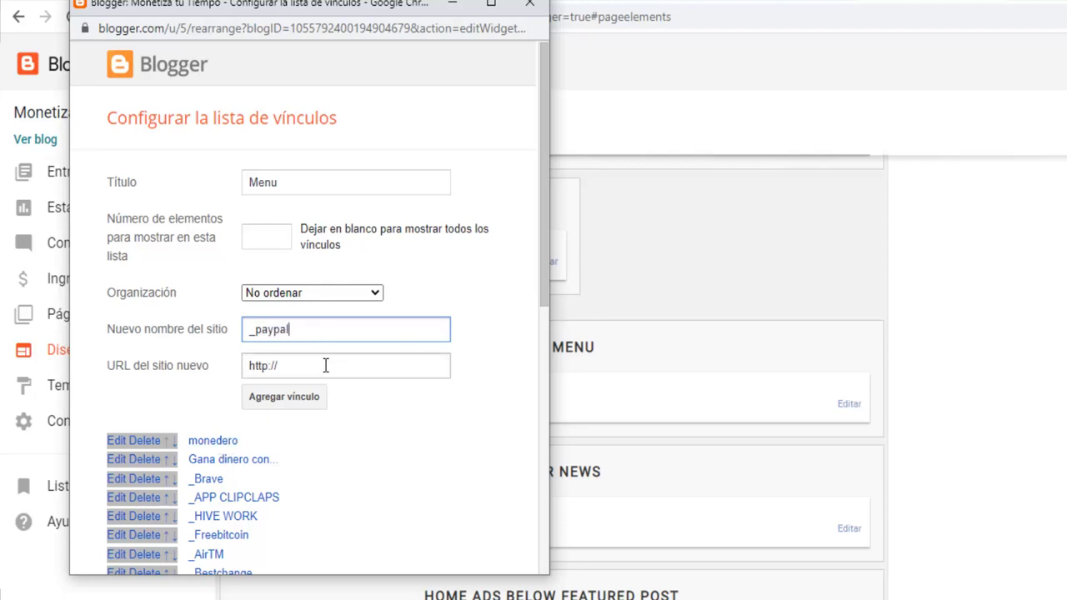
# Step: Replace the new link's URL with the copied post address ending in /2020/06/paypal.html and add the link to the list
pyautogui.click(325, 365)
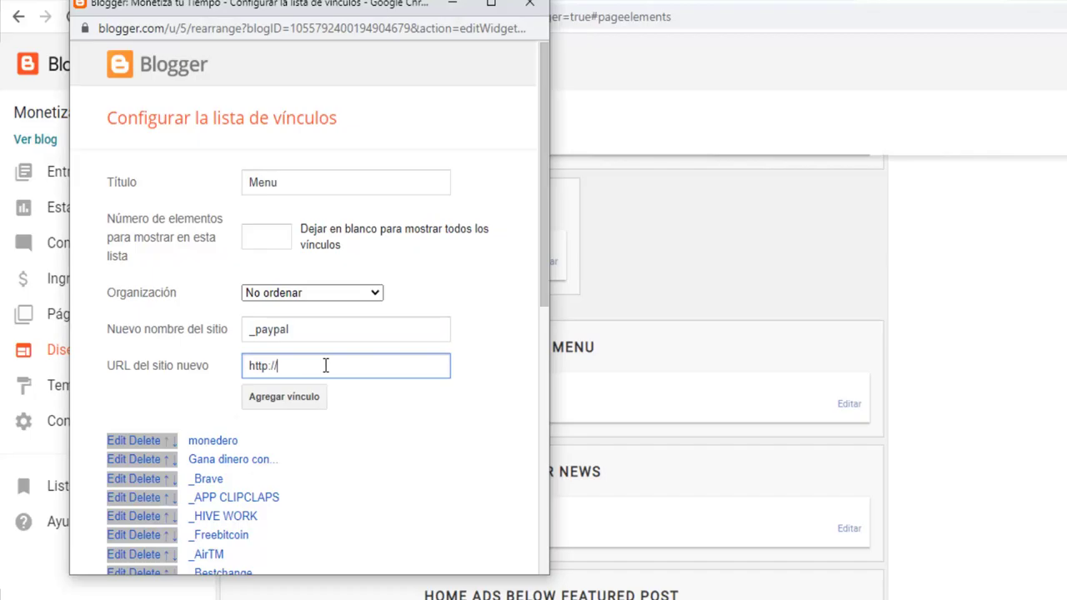
pyautogui.moveTo(266, 365); pyautogui.dragTo(228, 365)
pyautogui.press('BackSpace')
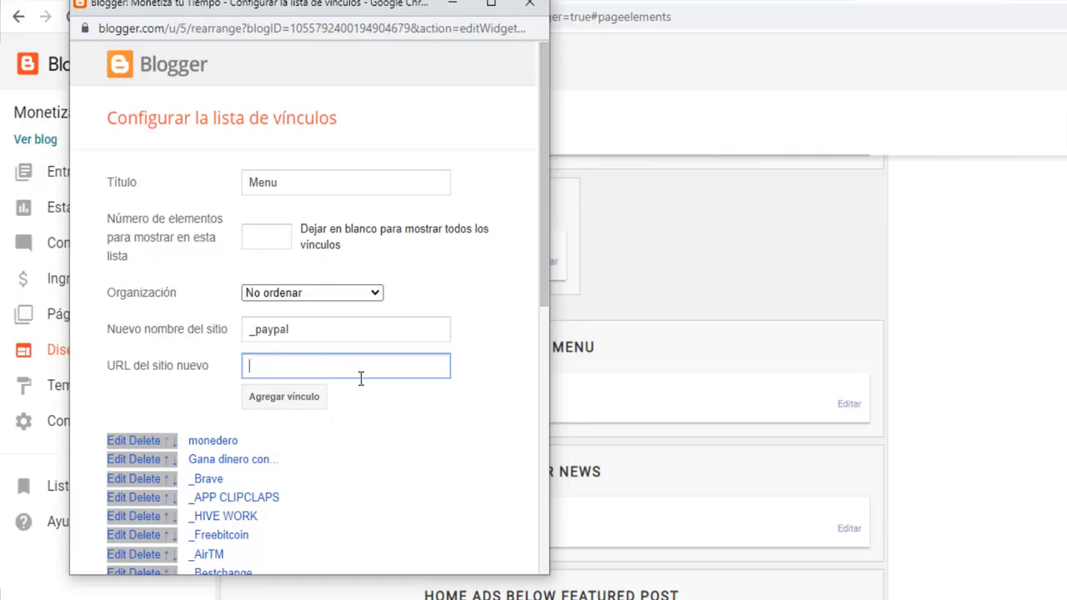
pyautogui.hotkey('ctrl', 'v')
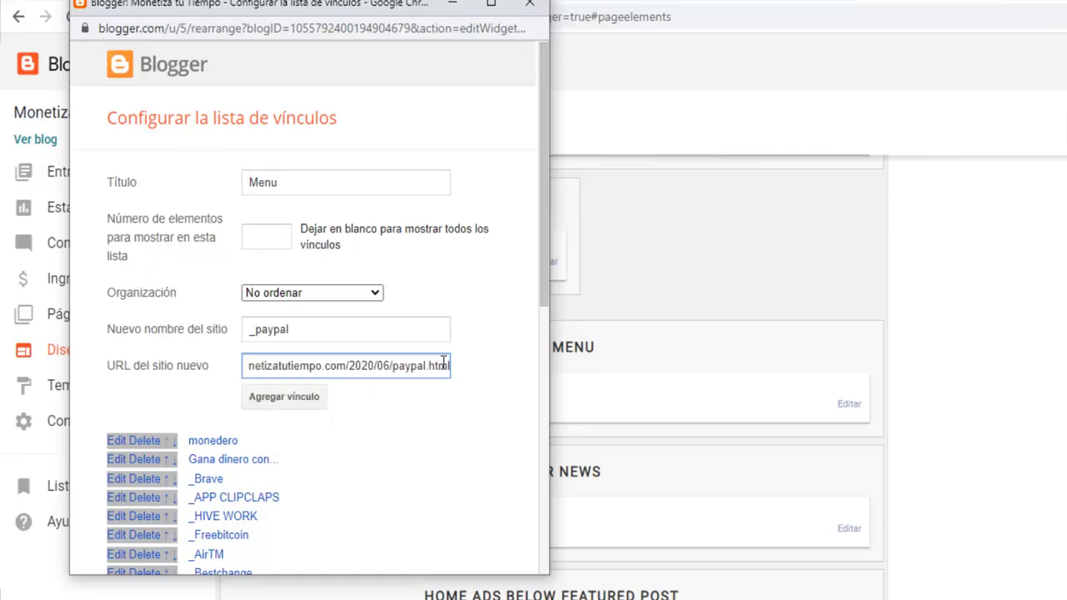
pyautogui.click(313, 398)
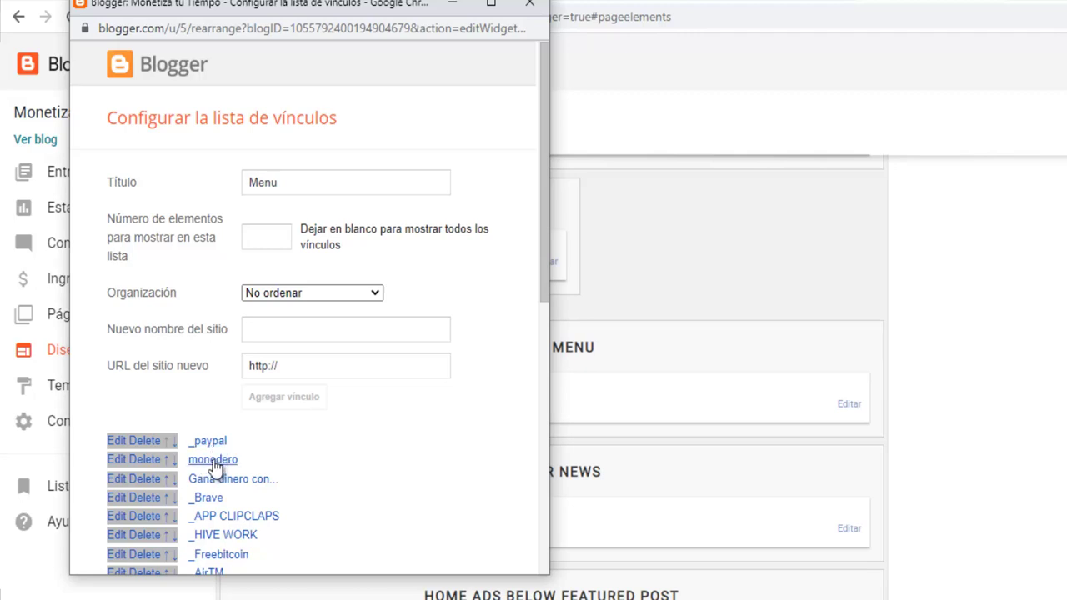
# Step: Move the _paypal link directly below monedero, save the menu's link list and open the live blog
pyautogui.click(175, 448)
pyautogui.scroll(-7, 242, 459)
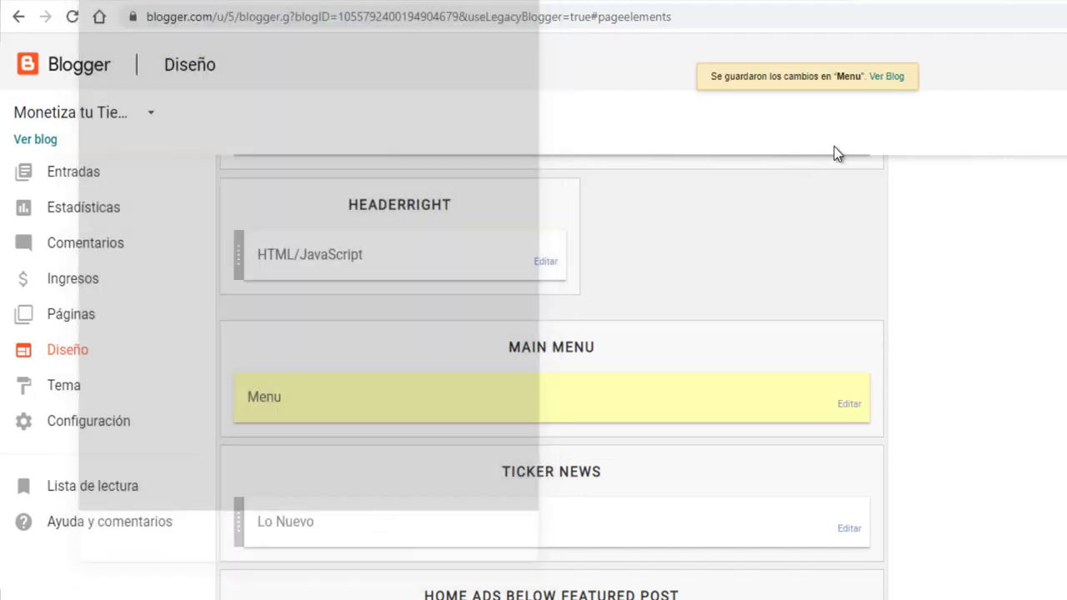
pyautogui.click(883, 81)
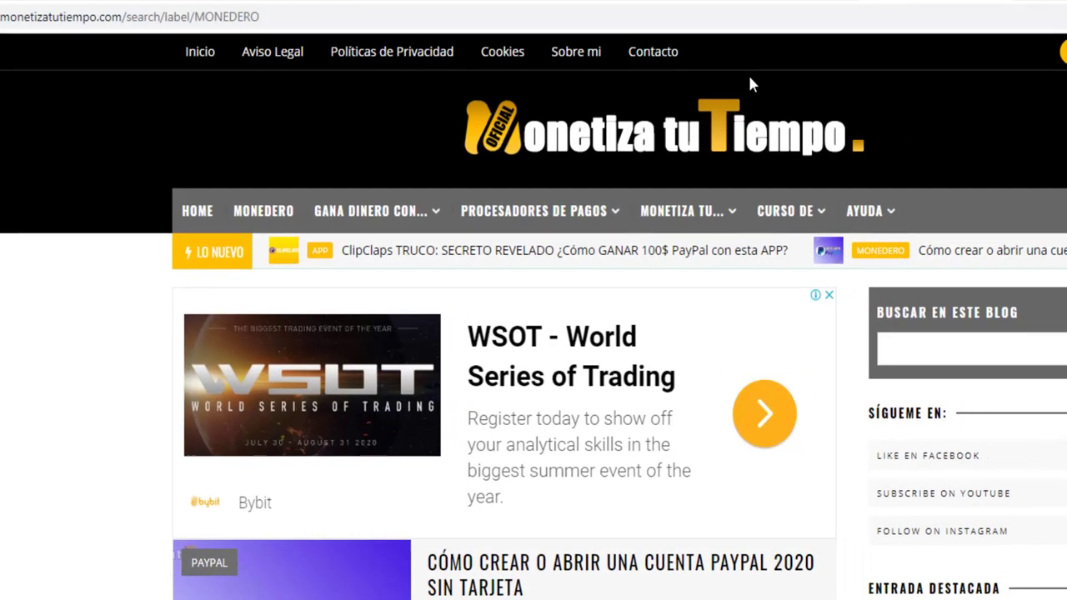
pyautogui.click(748, 83)
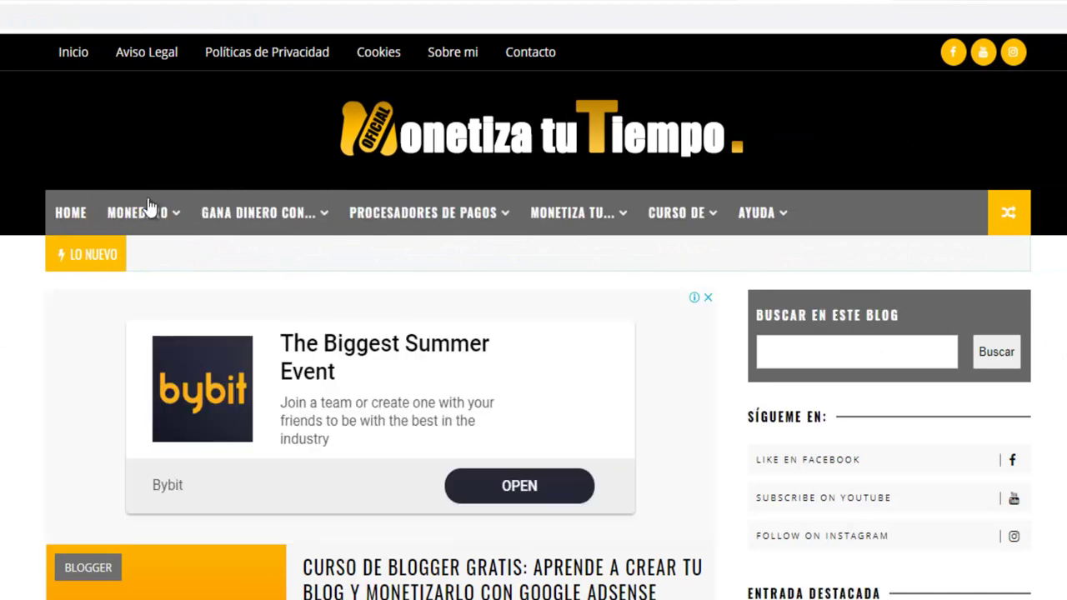
# Step: Examine the submenus of the blog's main menu, including Monedero and the PayPal entries under Procesadores de pagos
pyautogui.moveTo(148, 210)
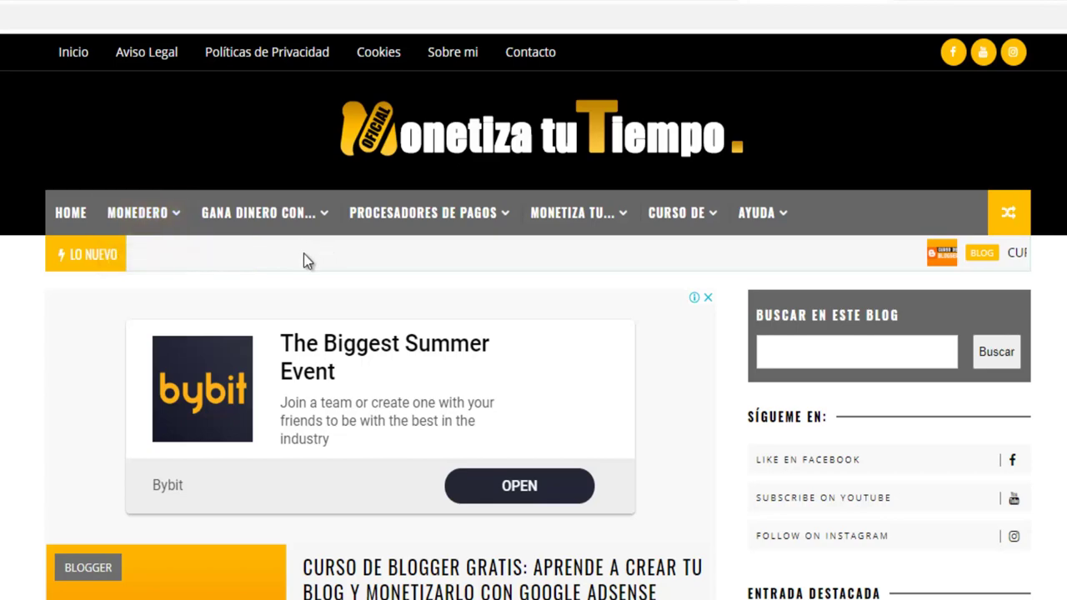
pyautogui.moveTo(247, 210)
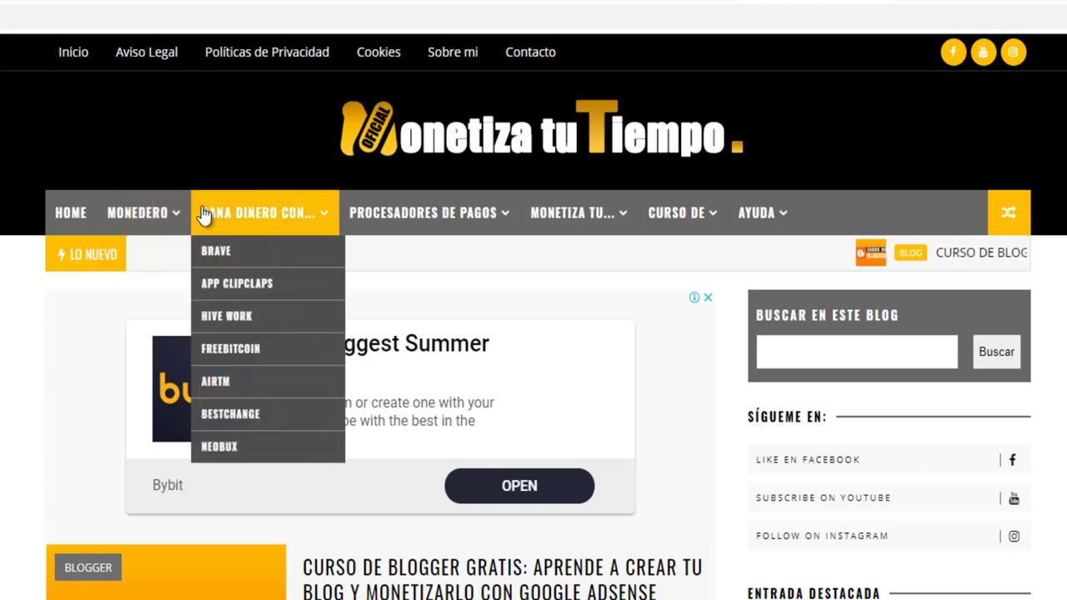
pyautogui.moveTo(356, 214)
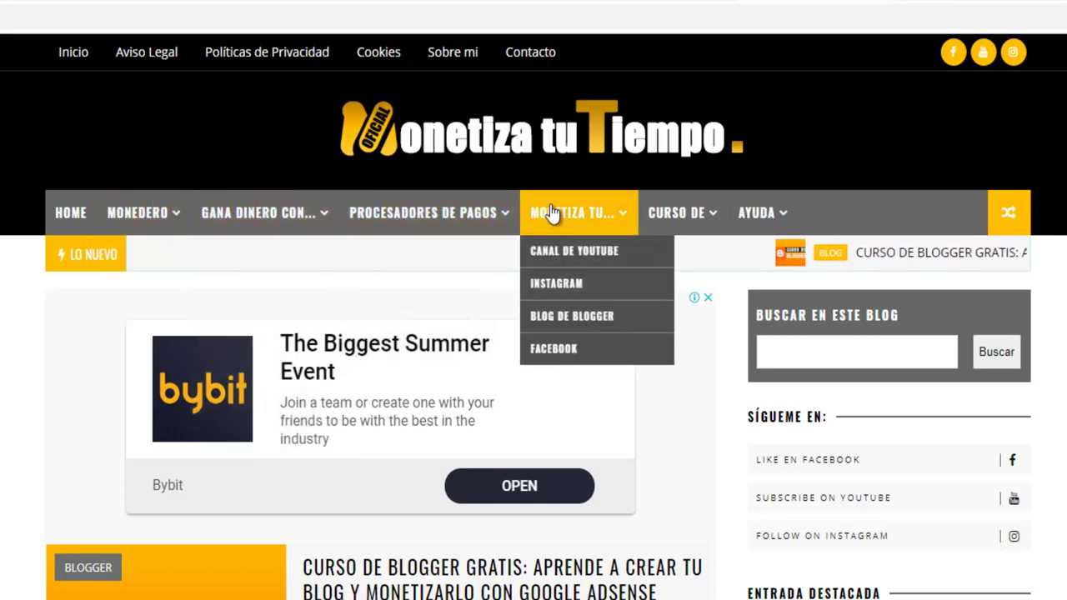
pyautogui.moveTo(748, 216)
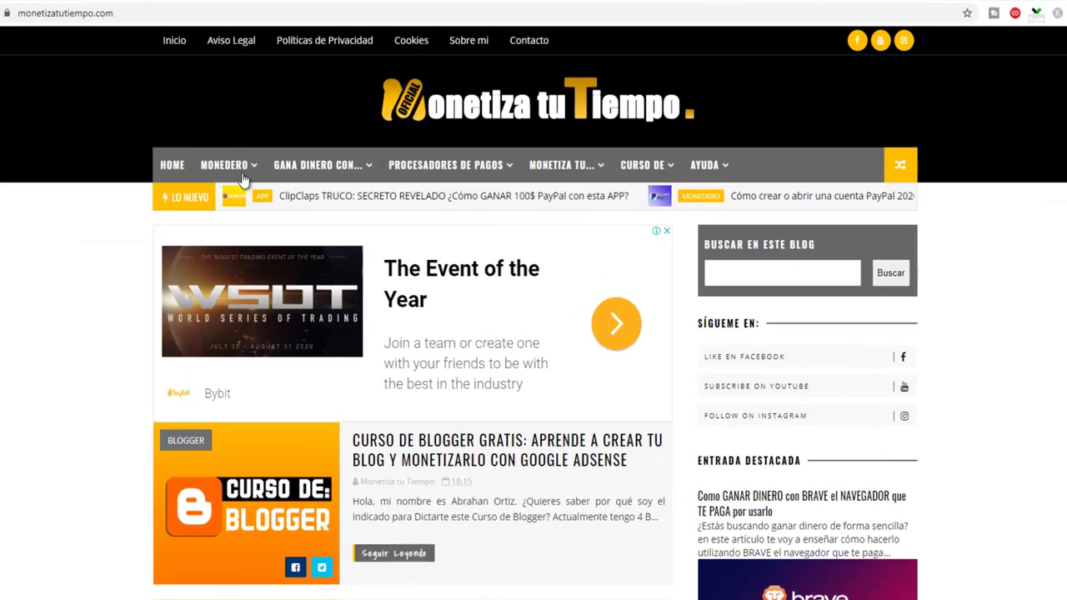
pyautogui.moveTo(164, 231)
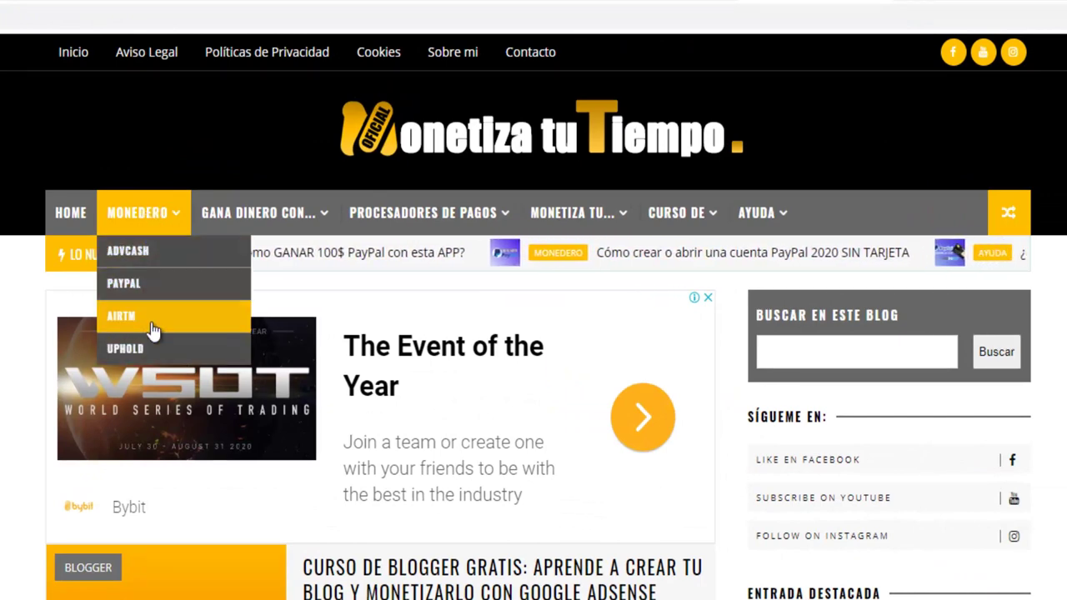
pyautogui.moveTo(400, 215)
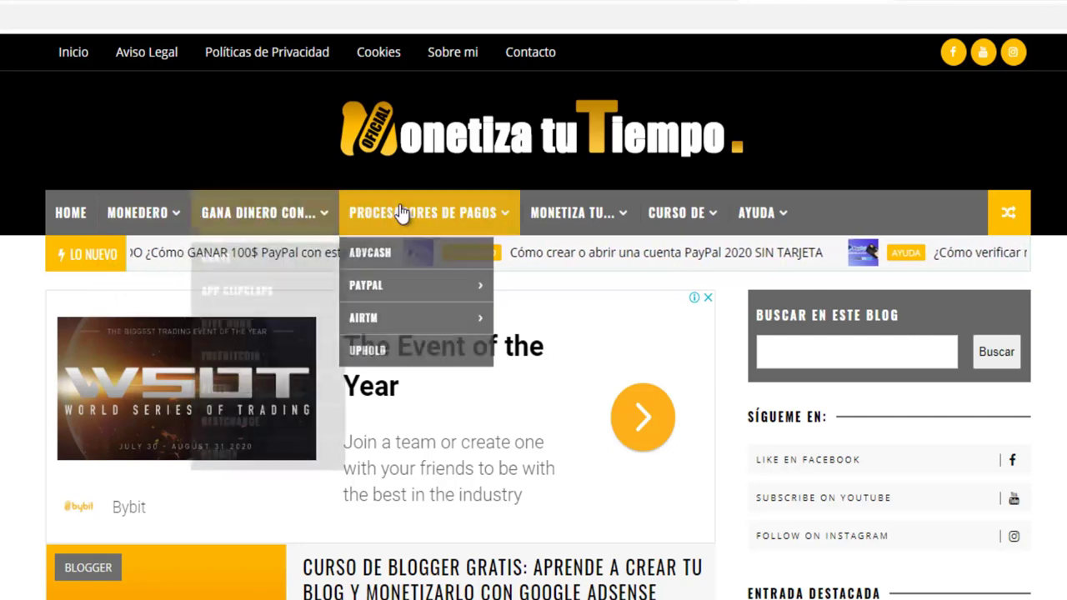
pyautogui.moveTo(416, 286)
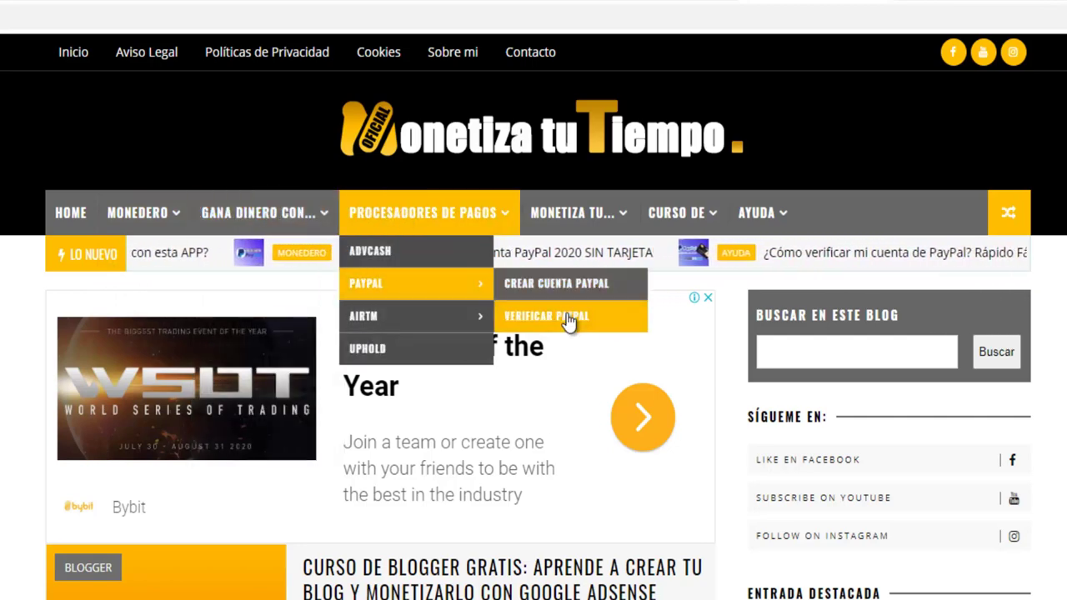
# Step: Open the PayPal category from the Procesadores de pagos submenu and look through its posts
pyautogui.click(372, 289)
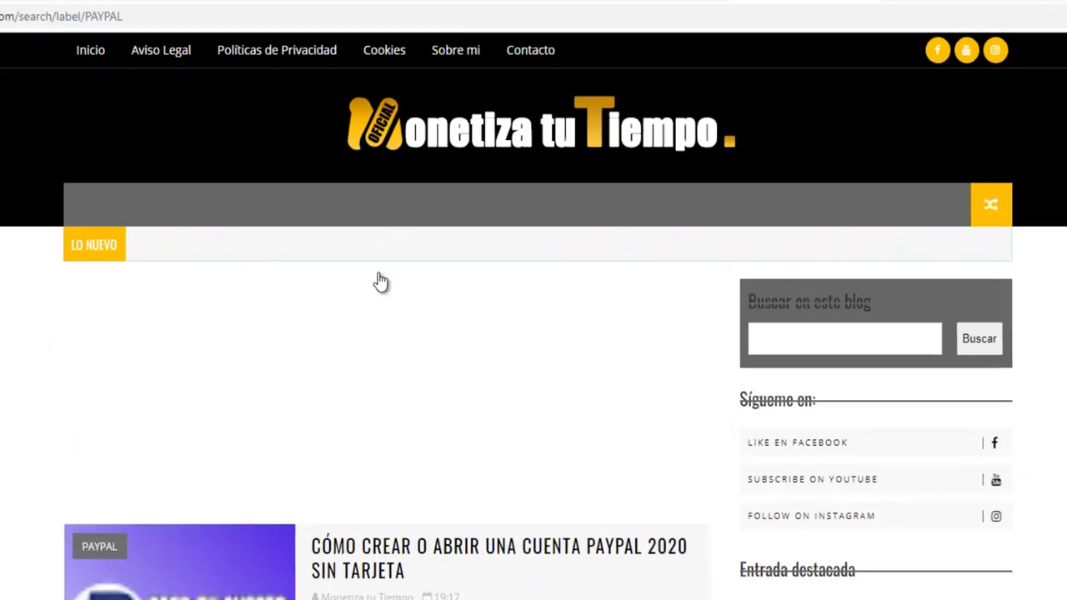
pyautogui.scroll(-5, 417, 275)
pyautogui.scroll(-1, 433, 312)
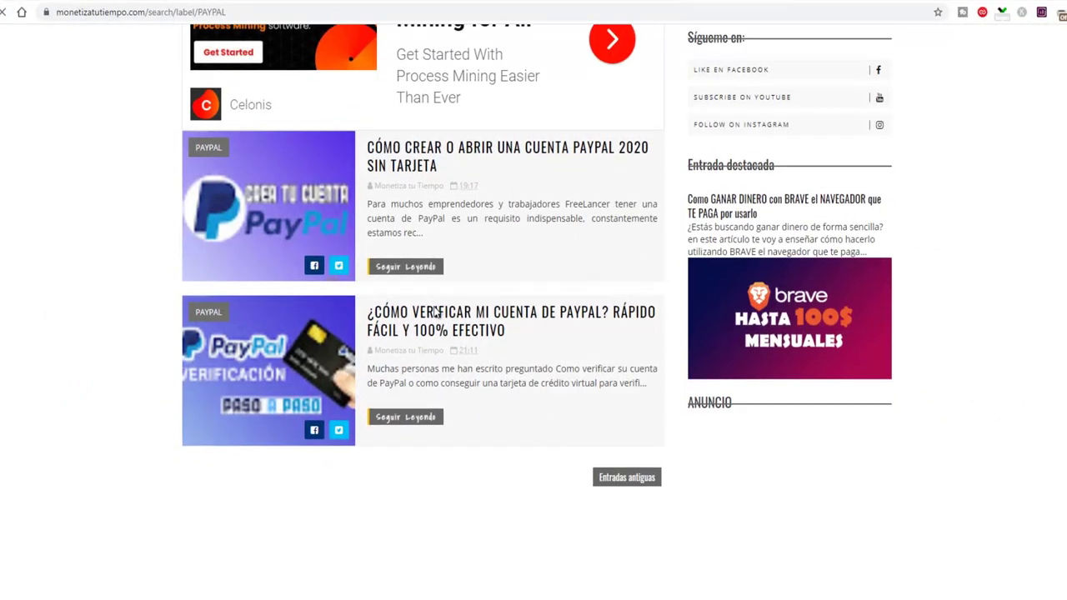
pyautogui.scroll(2, 433, 312)
pyautogui.scroll(1, 433, 311)
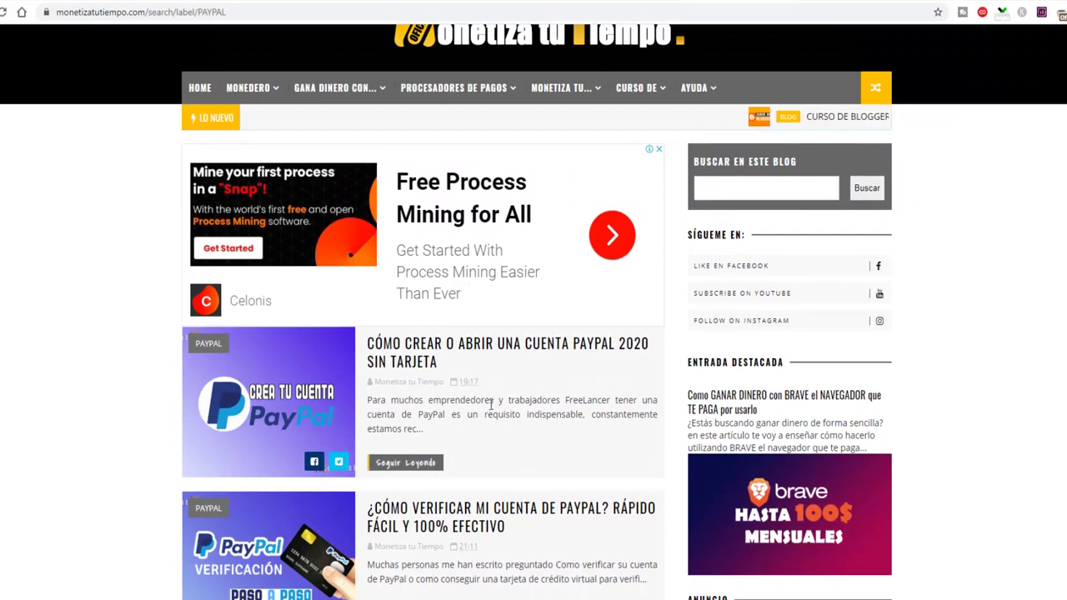
# Step: Open the post about creating a PayPal account, follow its PAYPAL category link and copy the category page's address
pyautogui.click(408, 354)
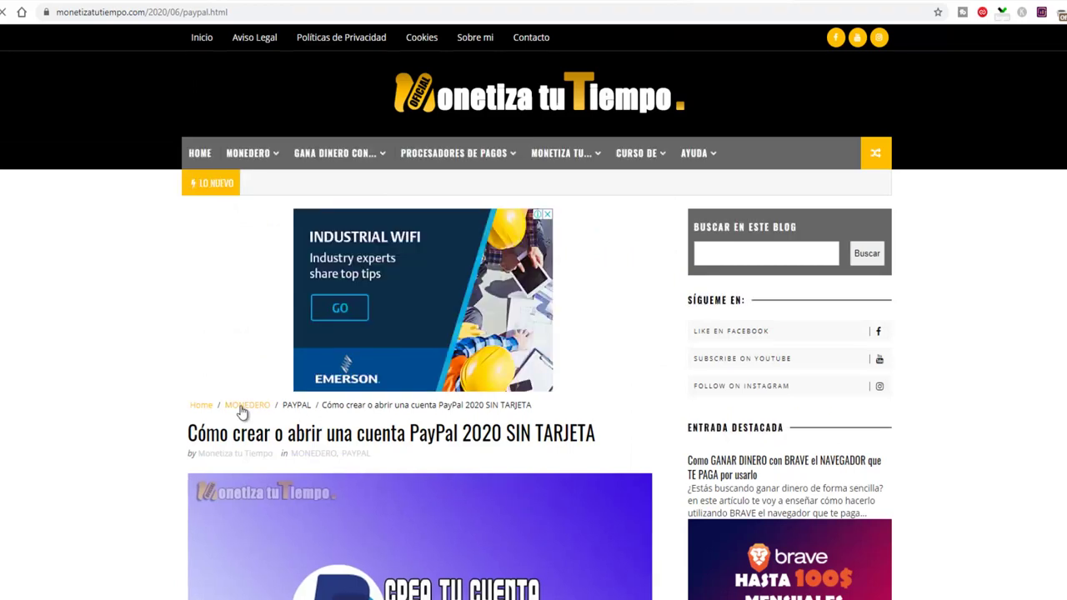
pyautogui.click(297, 410)
pyautogui.scroll(-3, 472, 373)
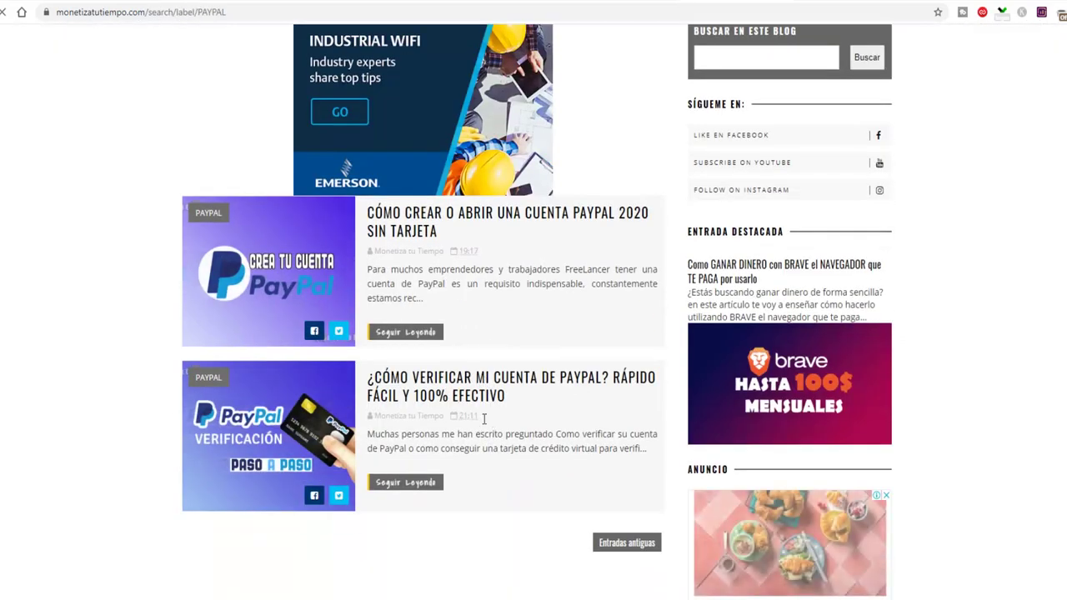
pyautogui.scroll(3, 414, 398)
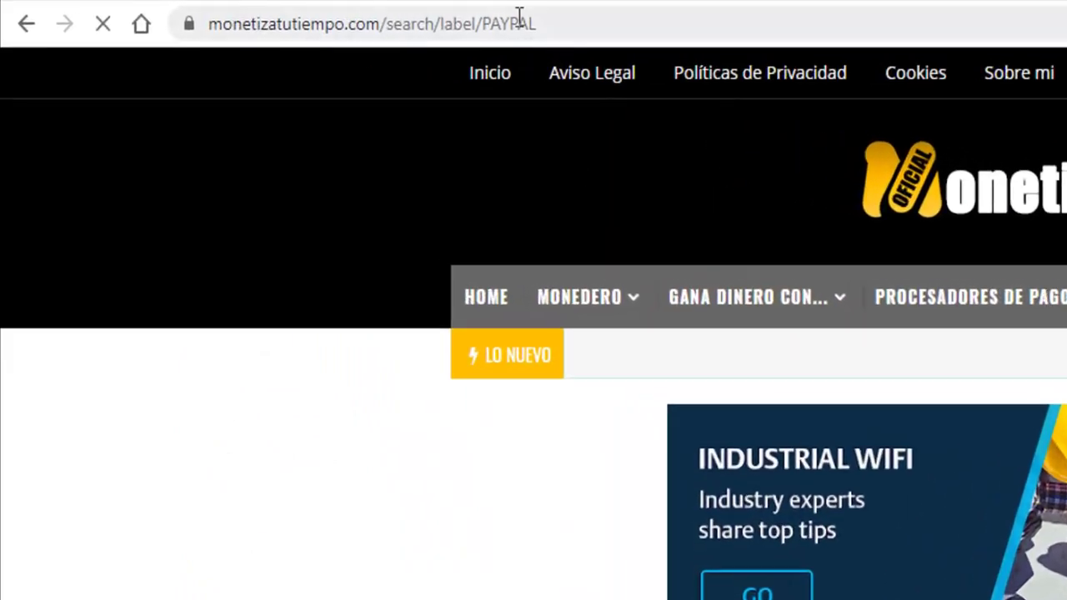
pyautogui.click(518, 20)
pyautogui.rightClick(510, 22)
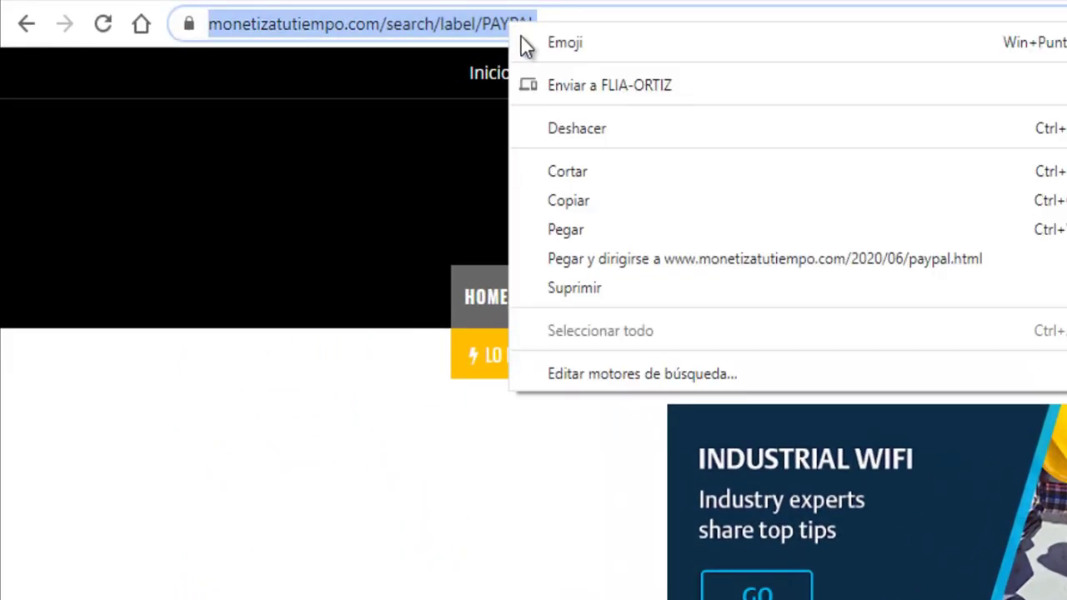
pyautogui.click(641, 204)
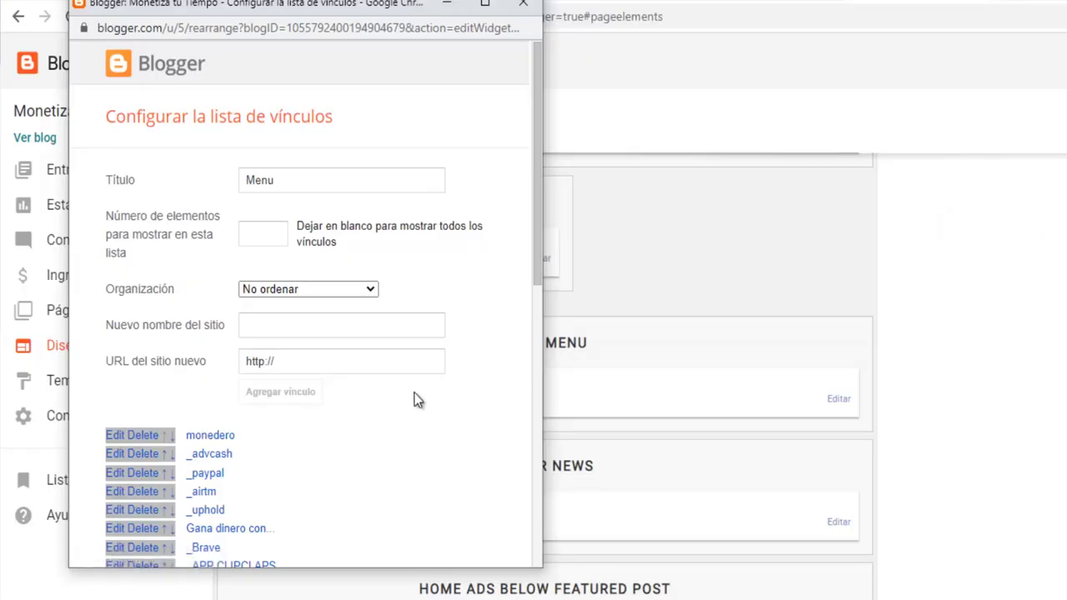
# Step: In the Menu gadget's link list, replace the _paypal link's URL with the copied PAYPAL category address and save the entry
pyautogui.scroll(-1, 303, 429)
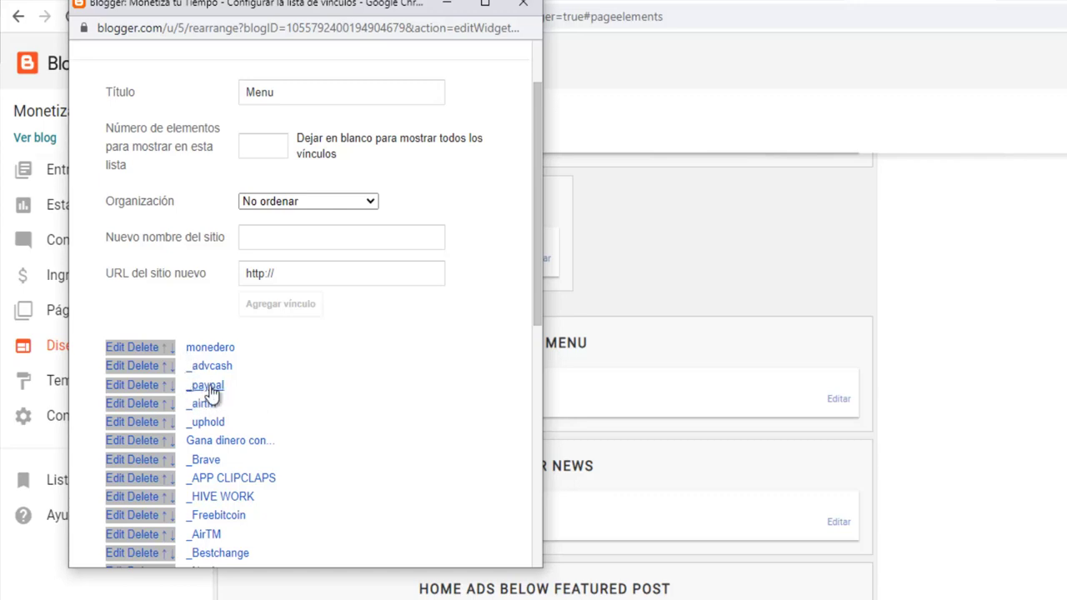
pyautogui.click(116, 388)
pyautogui.scroll(-2, 304, 431)
pyautogui.click(339, 328)
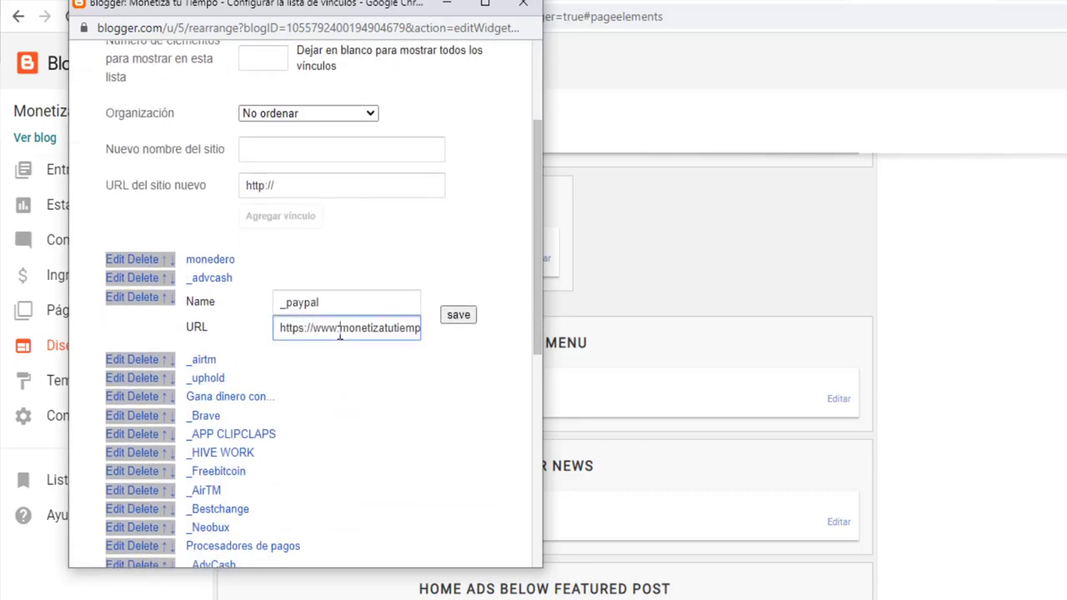
pyautogui.tripleClick(339, 328)
pyautogui.press('BackSpace')
pyautogui.rightClick(348, 332)
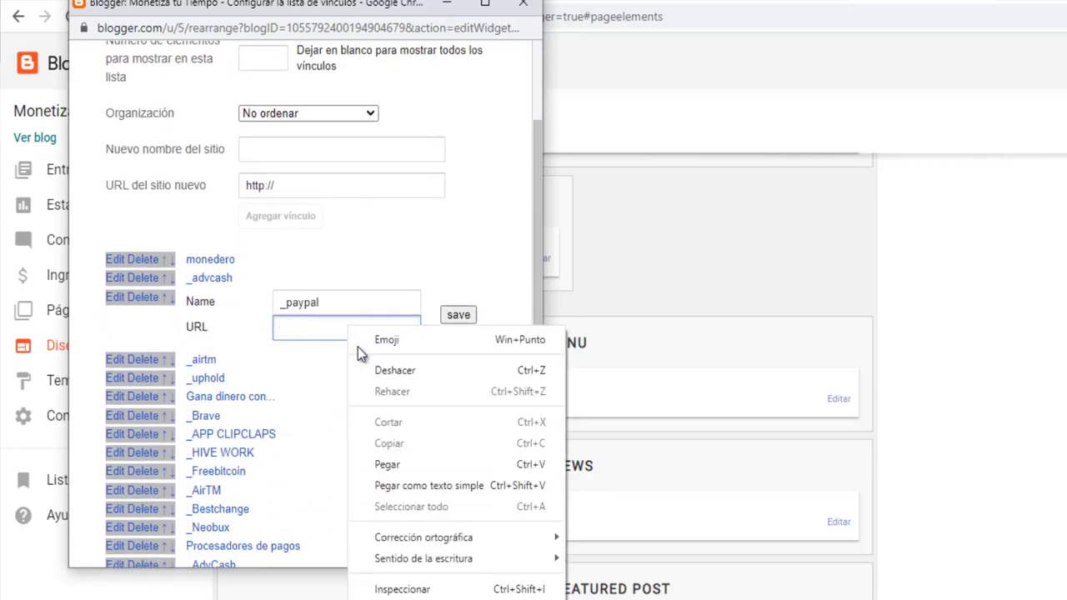
pyautogui.click(395, 465)
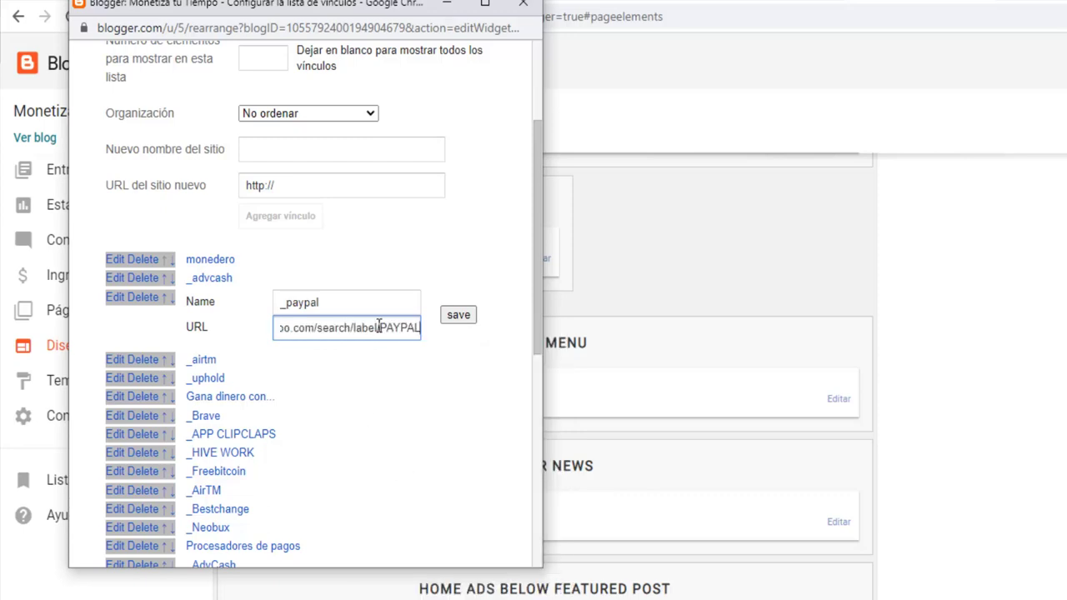
pyautogui.click(458, 316)
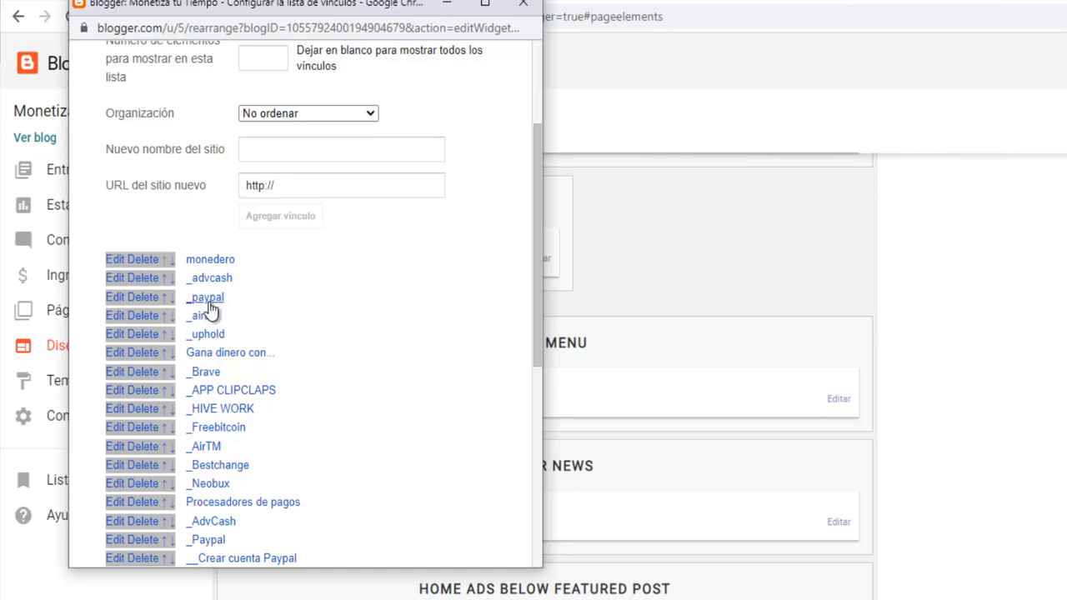
# Step: Add a link named __Verificar Paypal to the Menu gadget's link list, using the copied verificar-cuenta-paypal.html post address as its URL
pyautogui.scroll(1, 211, 308)
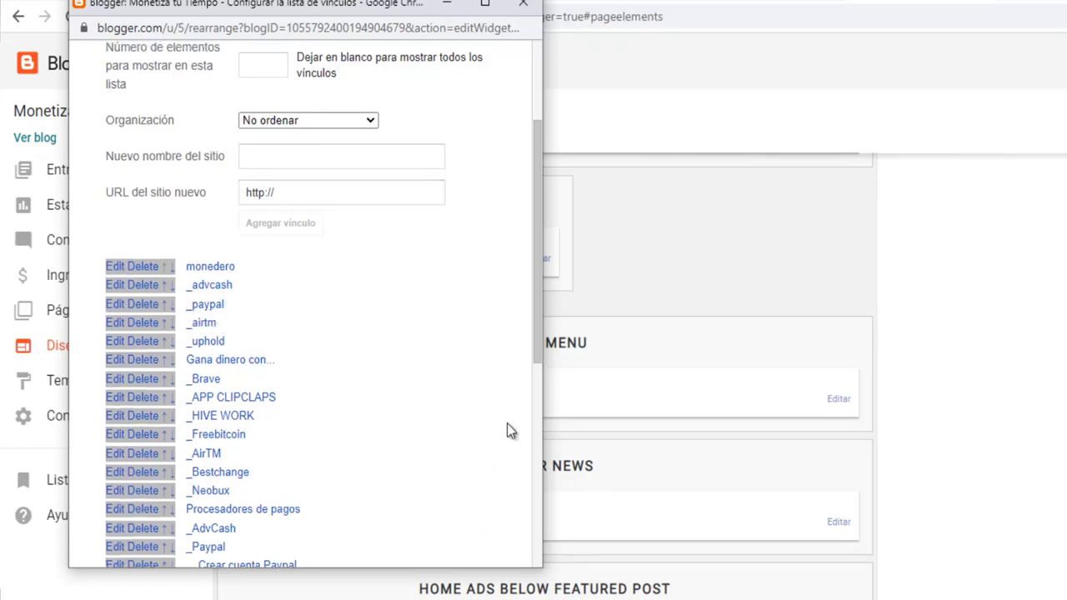
pyautogui.moveTo(542, 346); pyautogui.dragTo(541, 258)
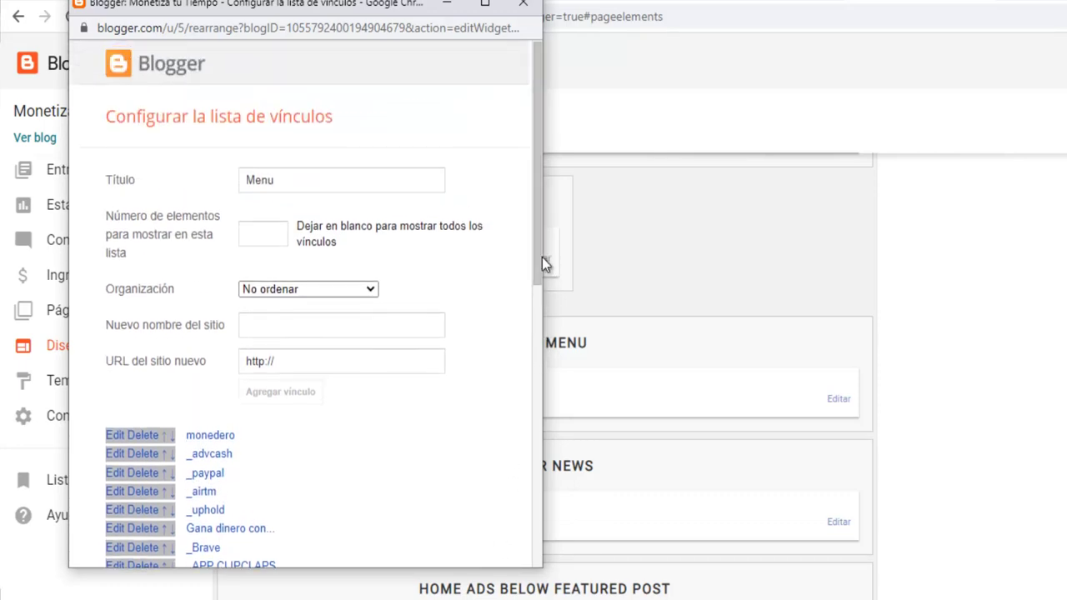
pyautogui.click(354, 319)
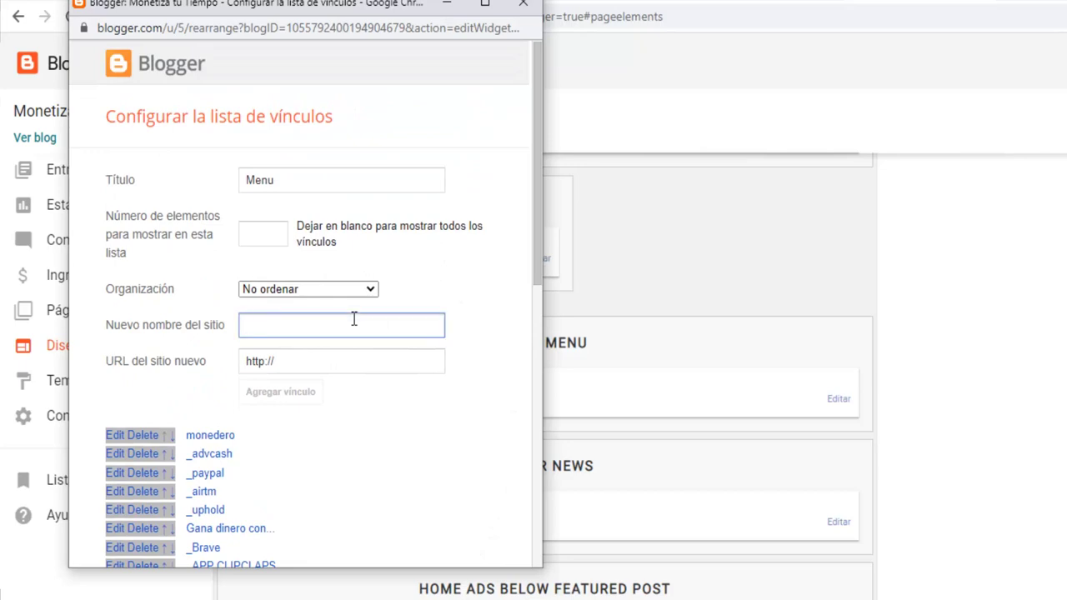
pyautogui.write('Verificar Paypal')
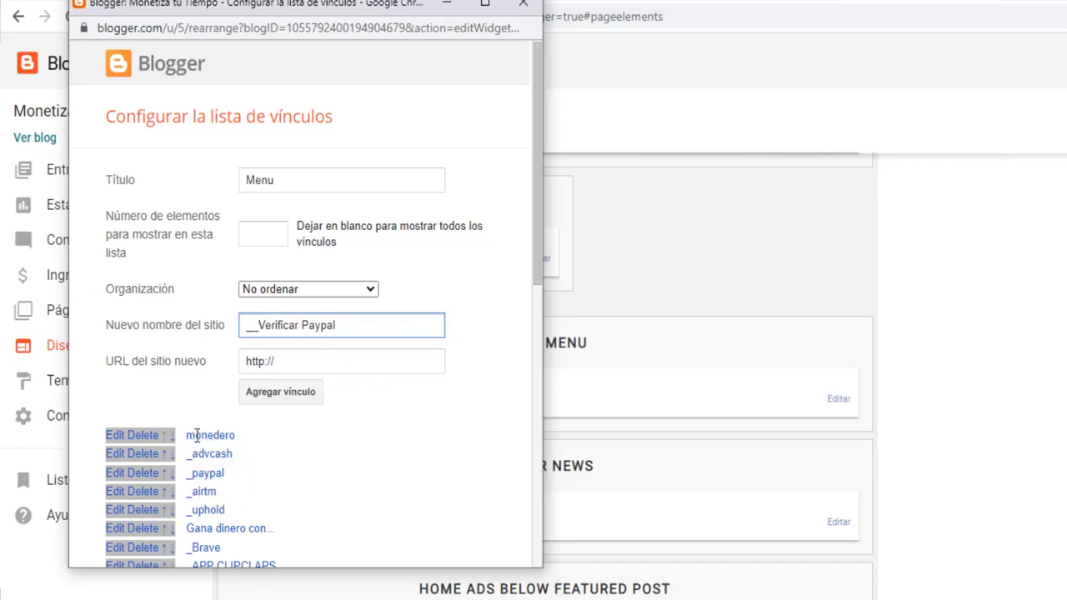
pyautogui.click(297, 363)
pyautogui.press('BackSpace')
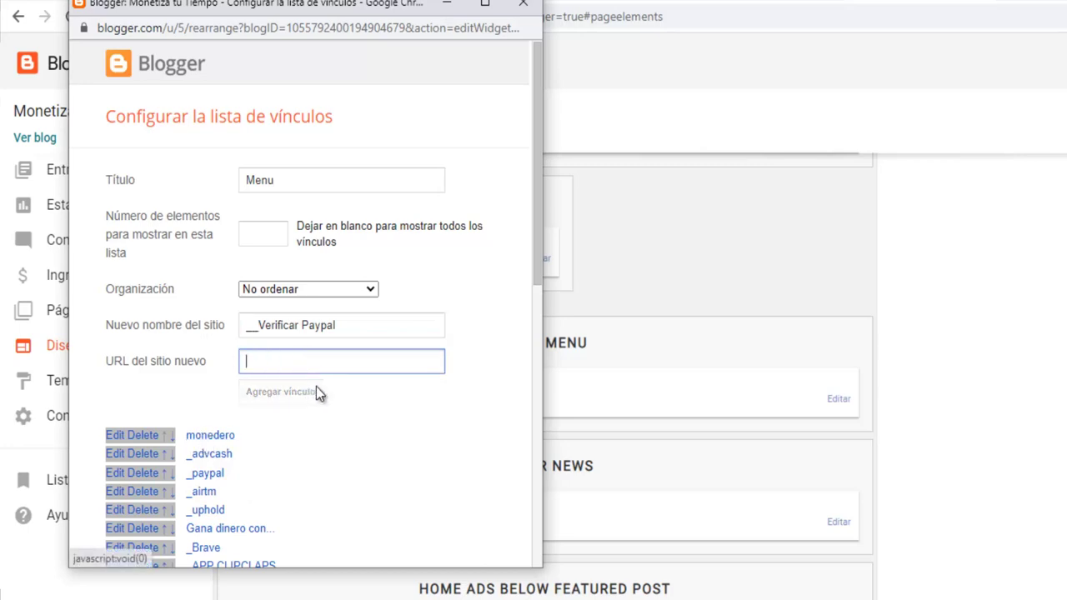
pyautogui.hotkey('ctrl', 'v')
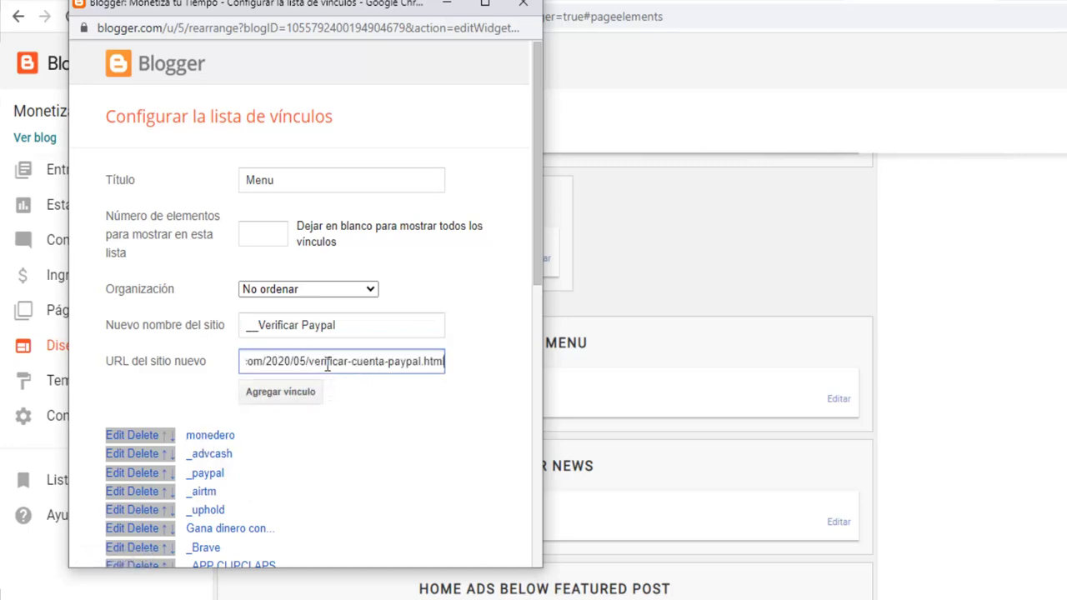
pyautogui.click(310, 394)
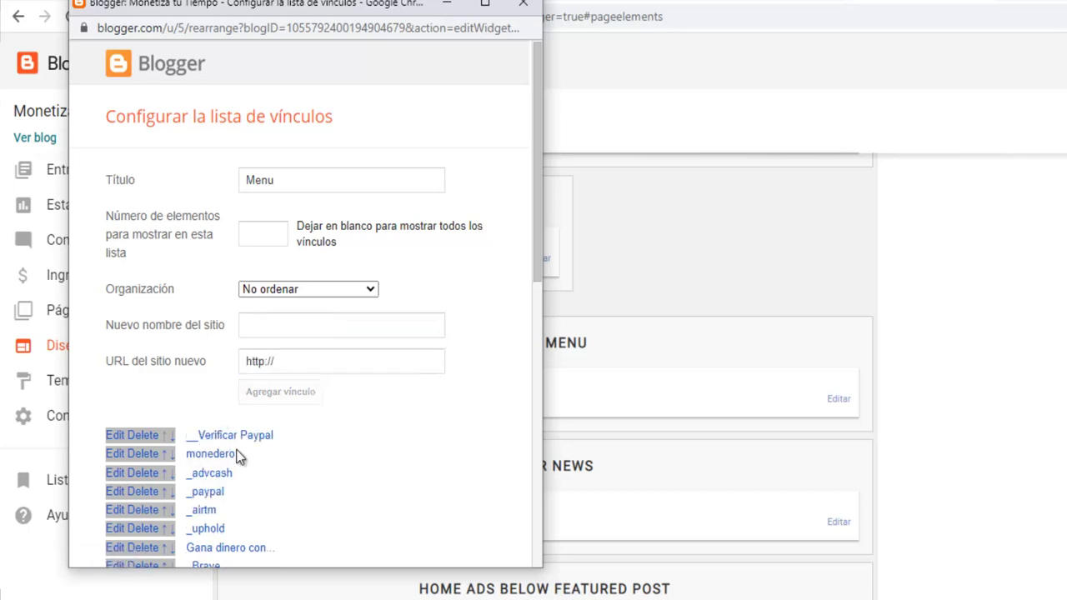
# Step: Move the __Verificar Paypal entry directly below _paypal in the link list and save the Menu gadget
pyautogui.click(172, 434)
pyautogui.click(172, 455)
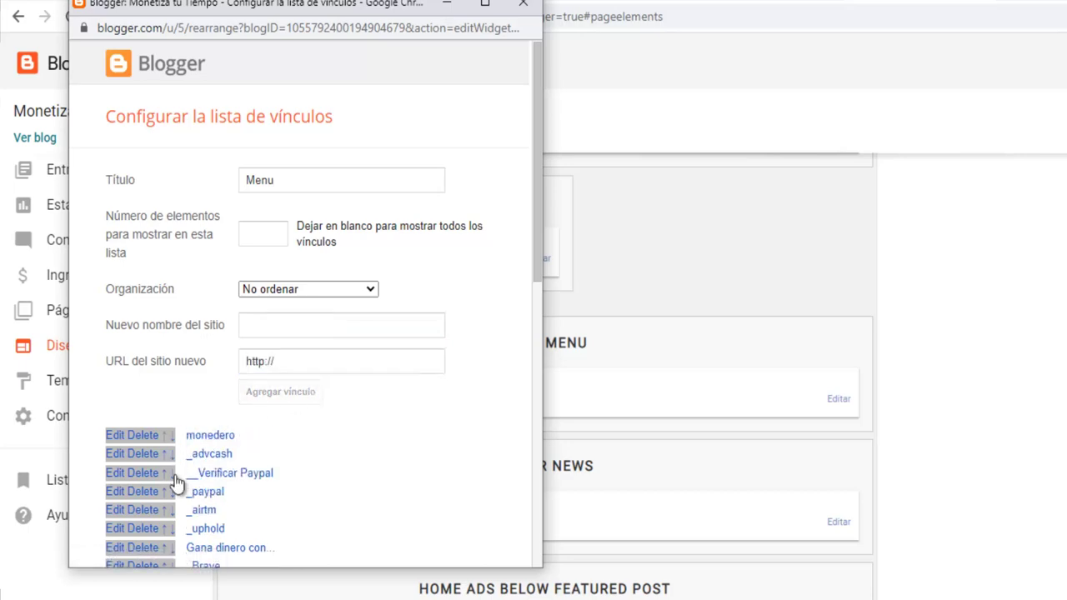
pyautogui.scroll(-7, 352, 504)
pyautogui.click(135, 524)
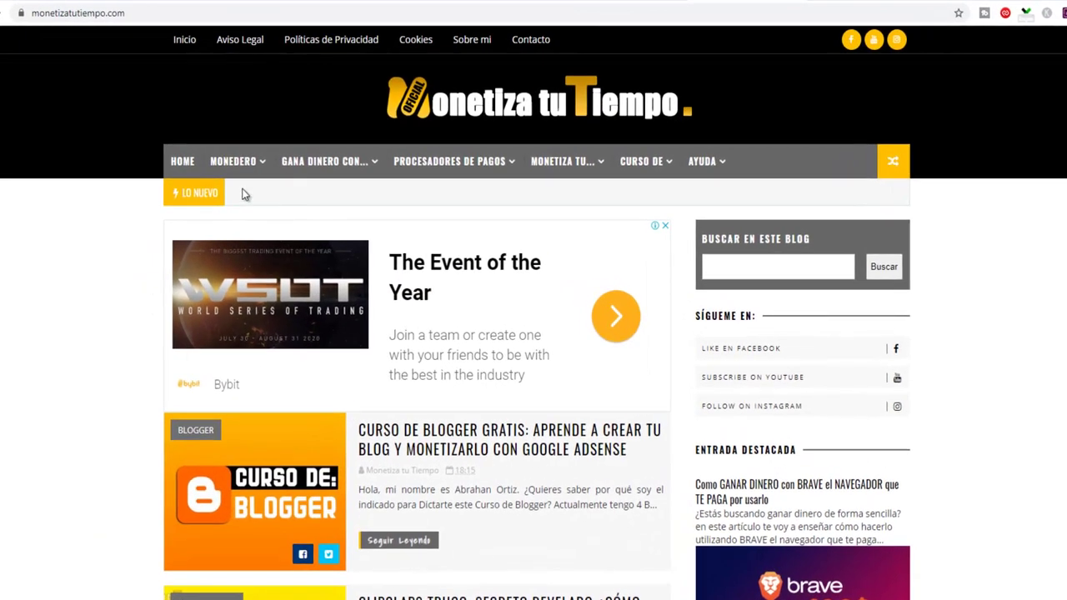
# Step: On the live blog, check the PayPal entry's nested submenu under Monedero
pyautogui.moveTo(246, 164)
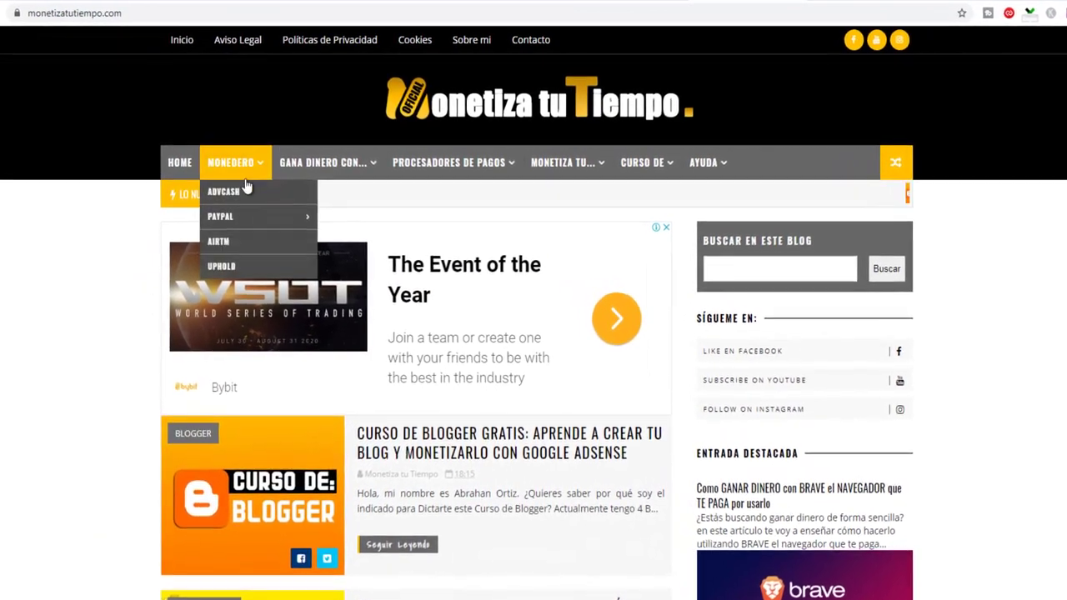
pyautogui.moveTo(231, 217)
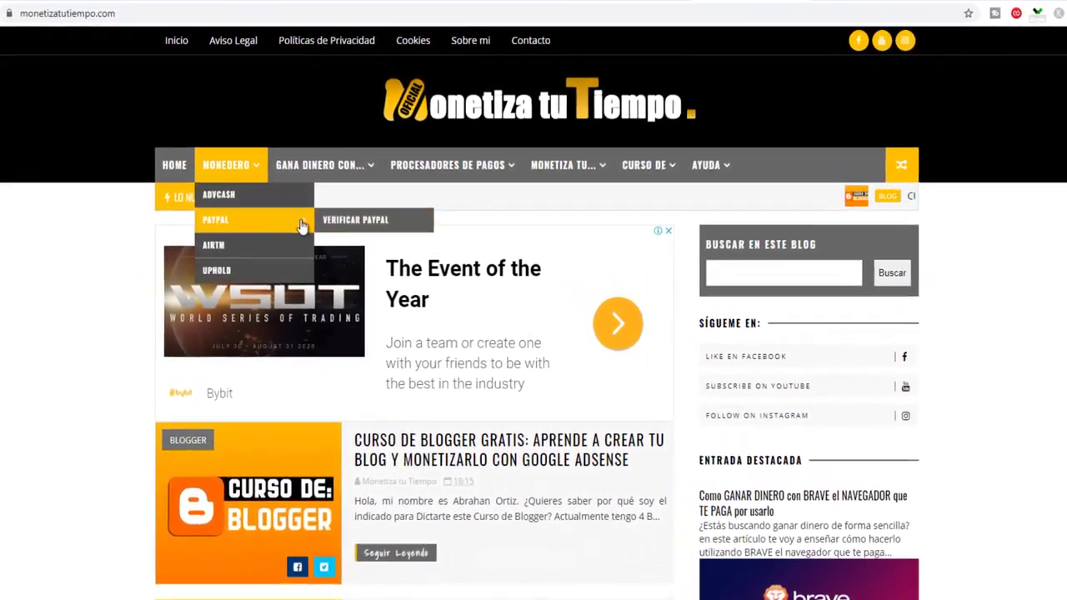